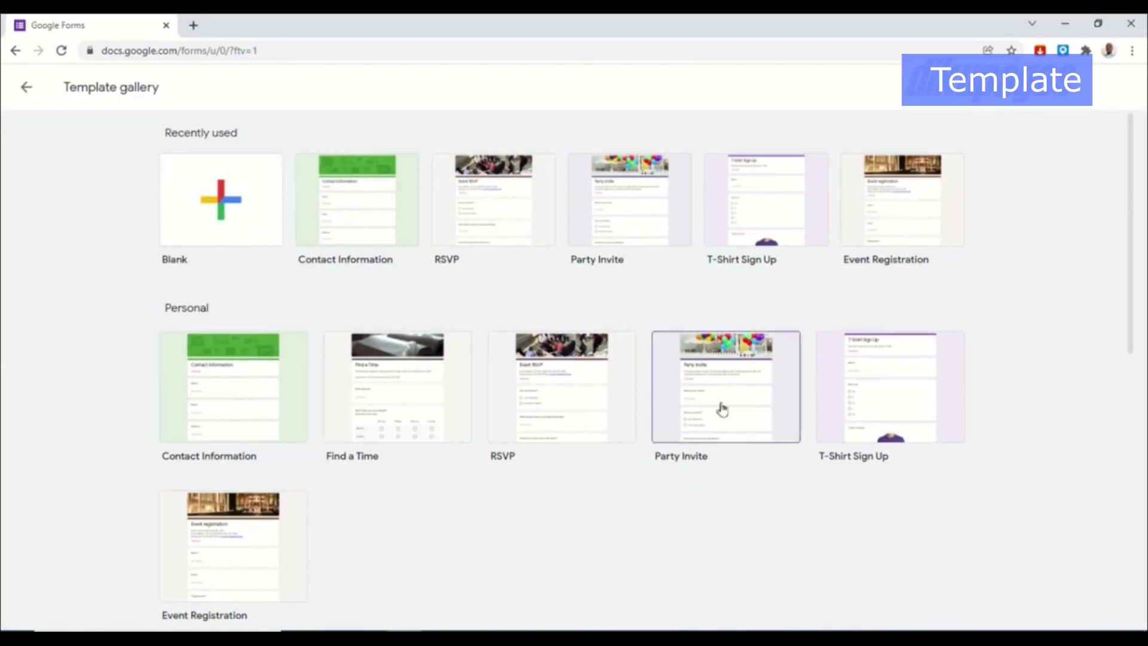
# Scroll down through the Contact Us form before moving to a fresh browser tab.
pyautogui.scroll(-10, 819, 472)
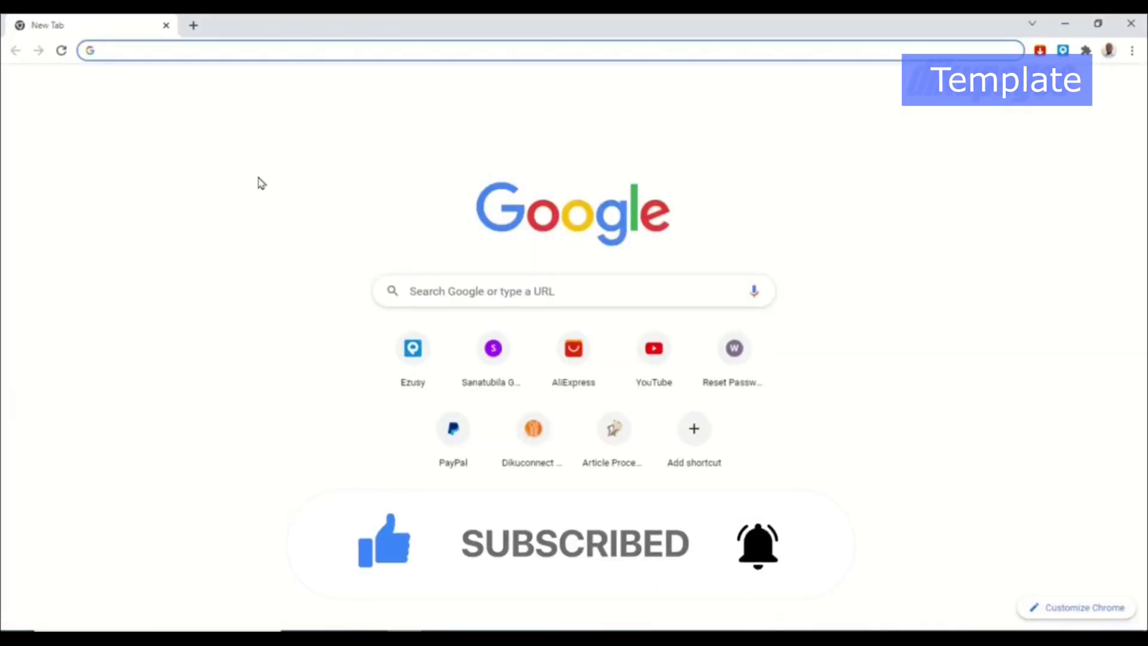
# Go to forms.google.com to load the Google Forms home page.
pyautogui.write('form')
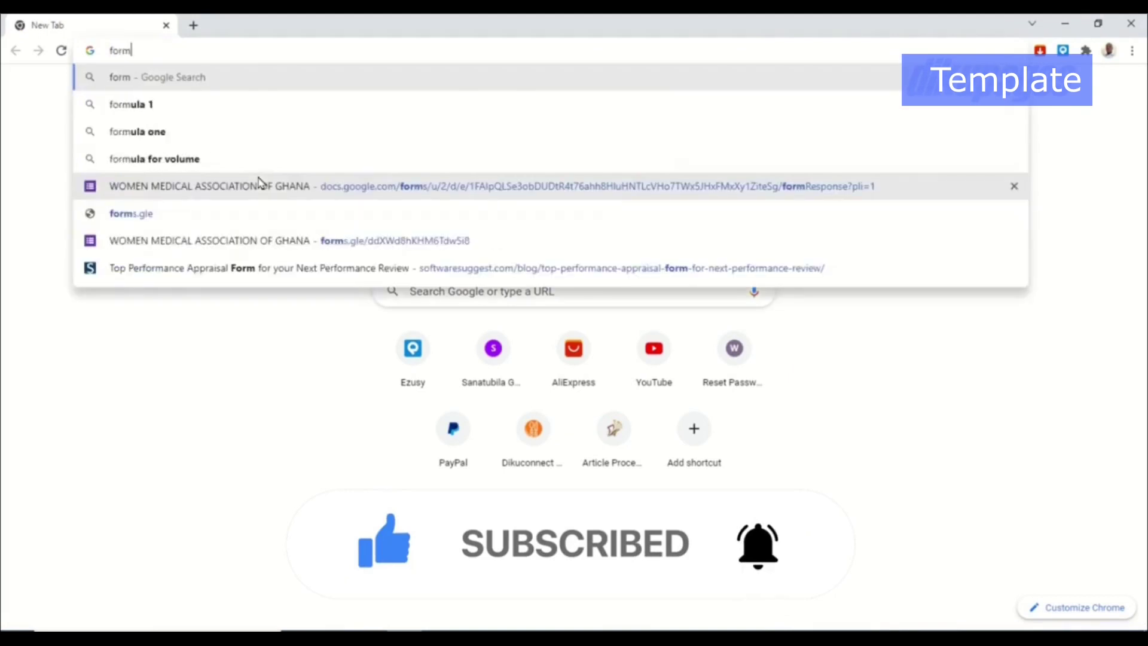
pyautogui.write('s.googl')
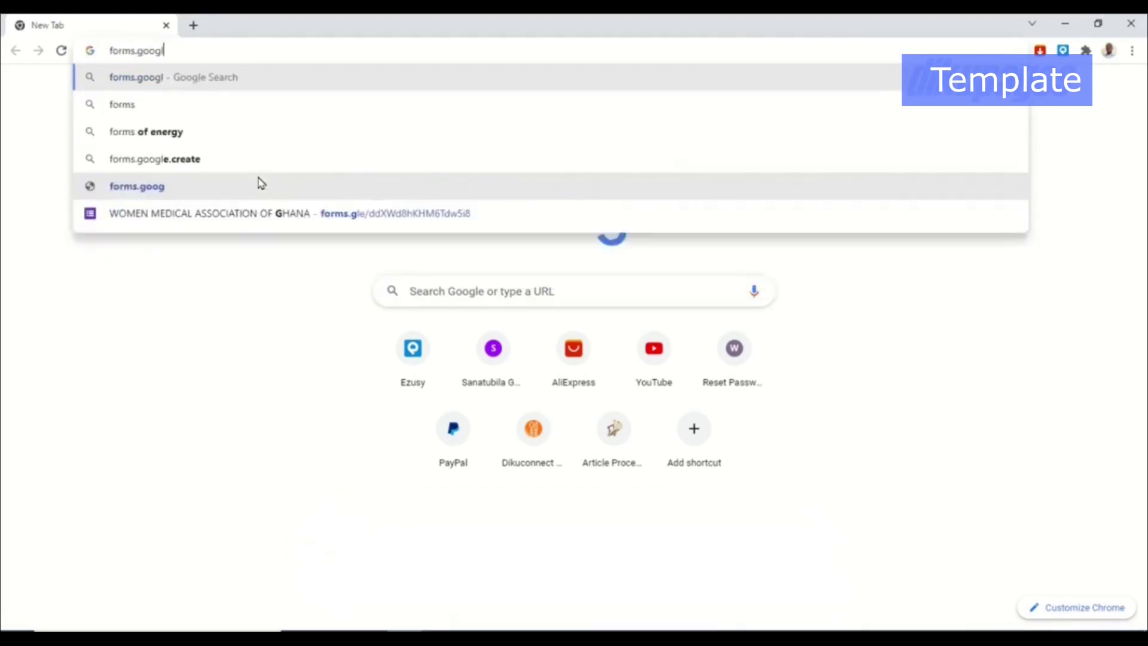
pyautogui.write('e.com')
pyautogui.press('Return')
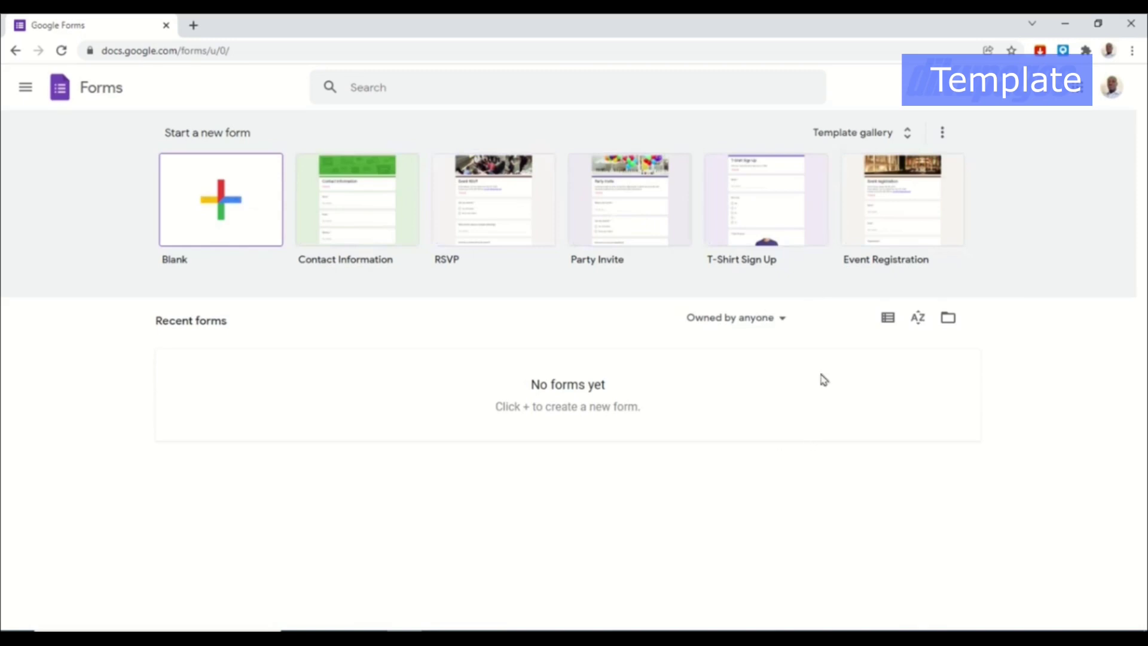
# Open the Template gallery and browse its Personal and Work templates.
pyautogui.click(865, 138)
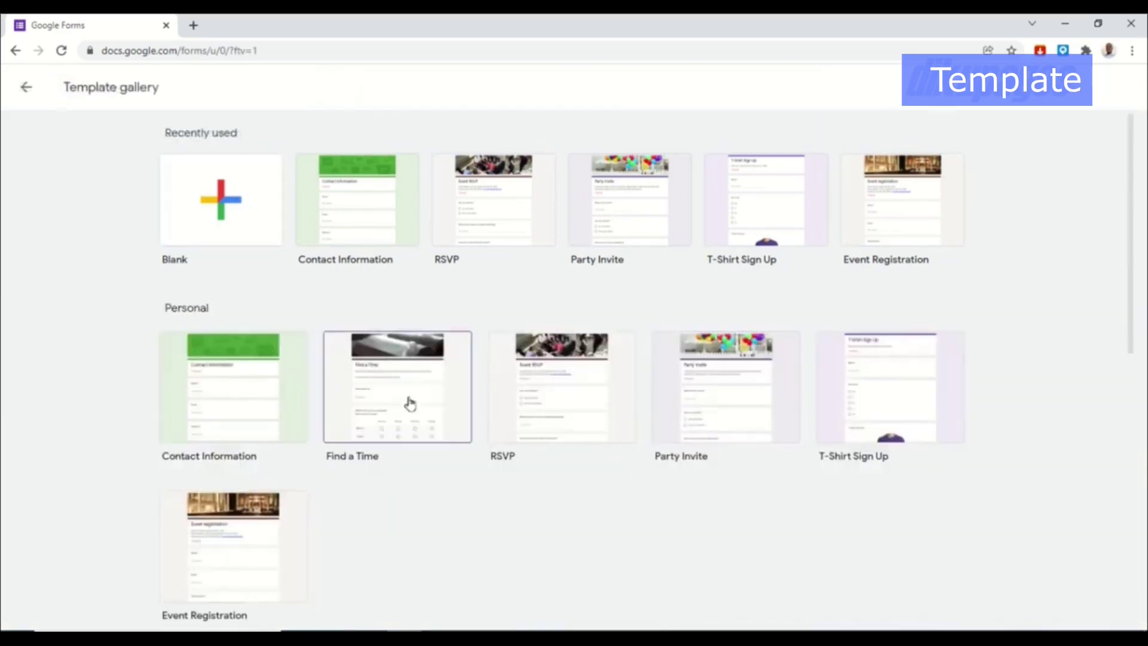
pyautogui.scroll(-6, 485, 512)
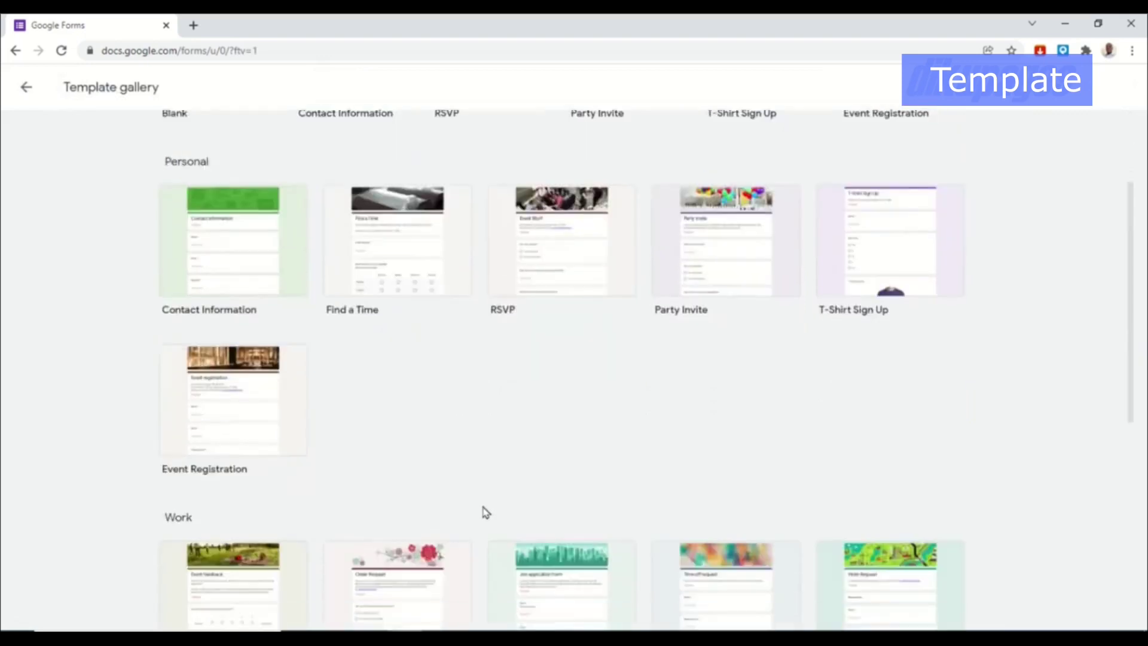
pyautogui.scroll(6, 482, 513)
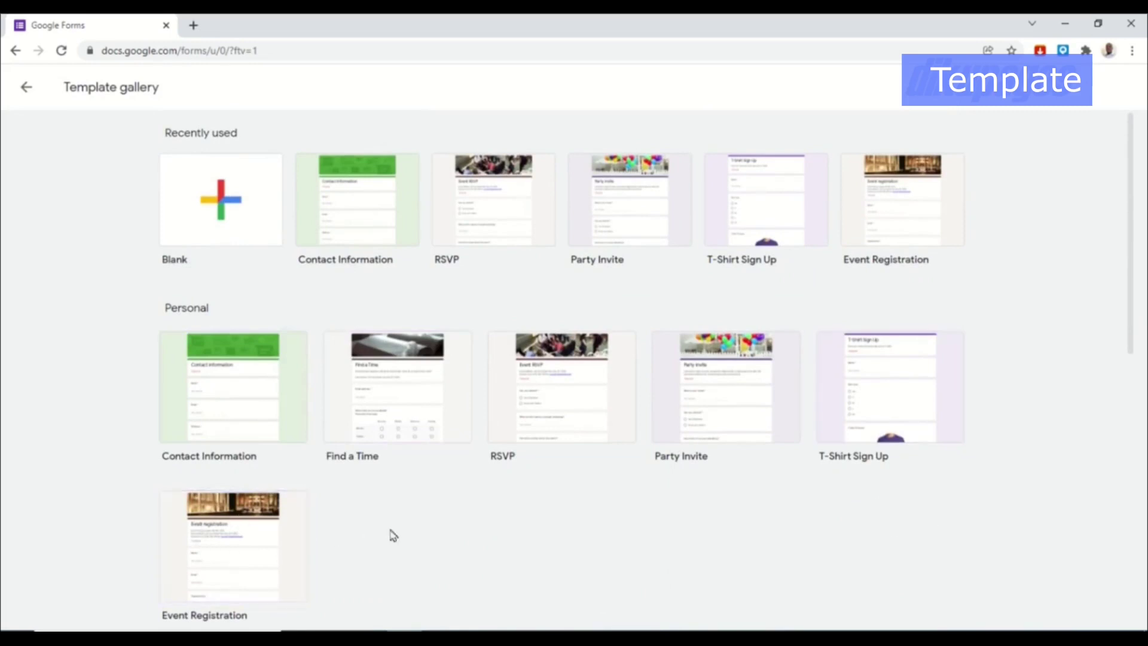
pyautogui.scroll(-5, 404, 535)
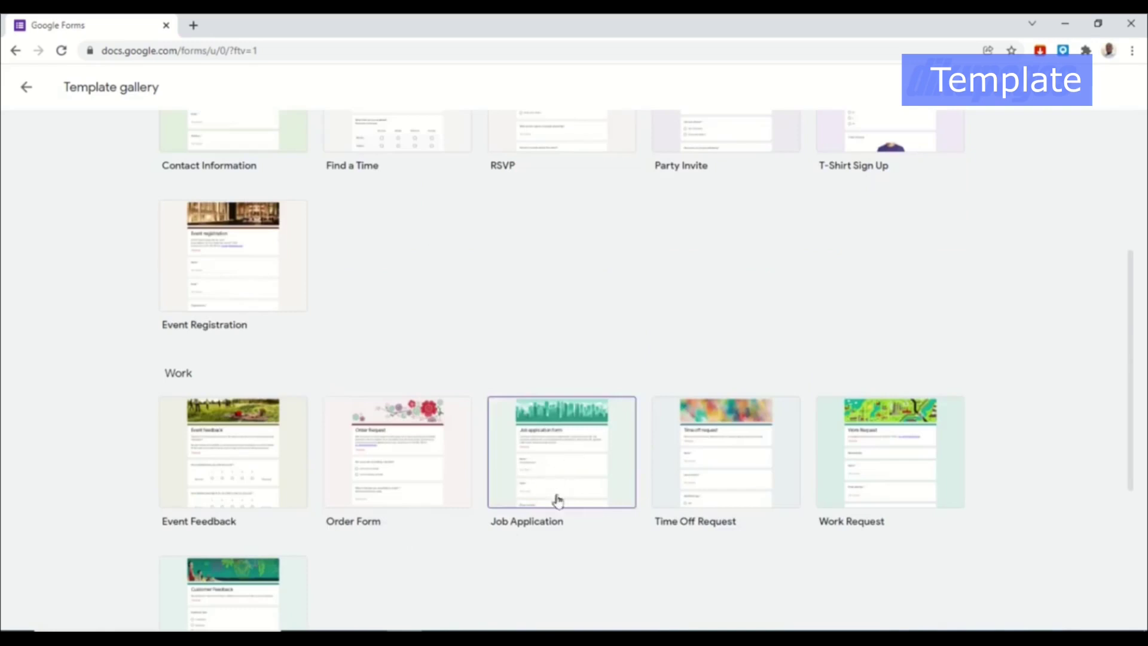
pyautogui.scroll(5, 639, 508)
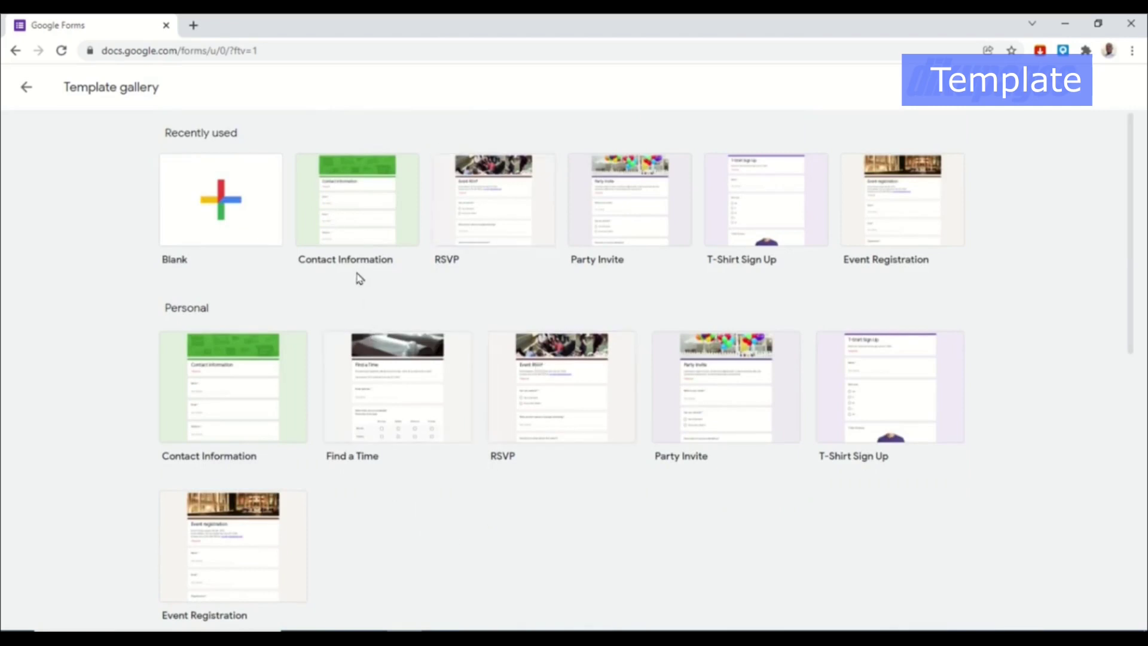
# Create a form from the Contact Information template and review its Name and Email questions.
pyautogui.click(342, 211)
pyautogui.scroll(-5, 490, 186)
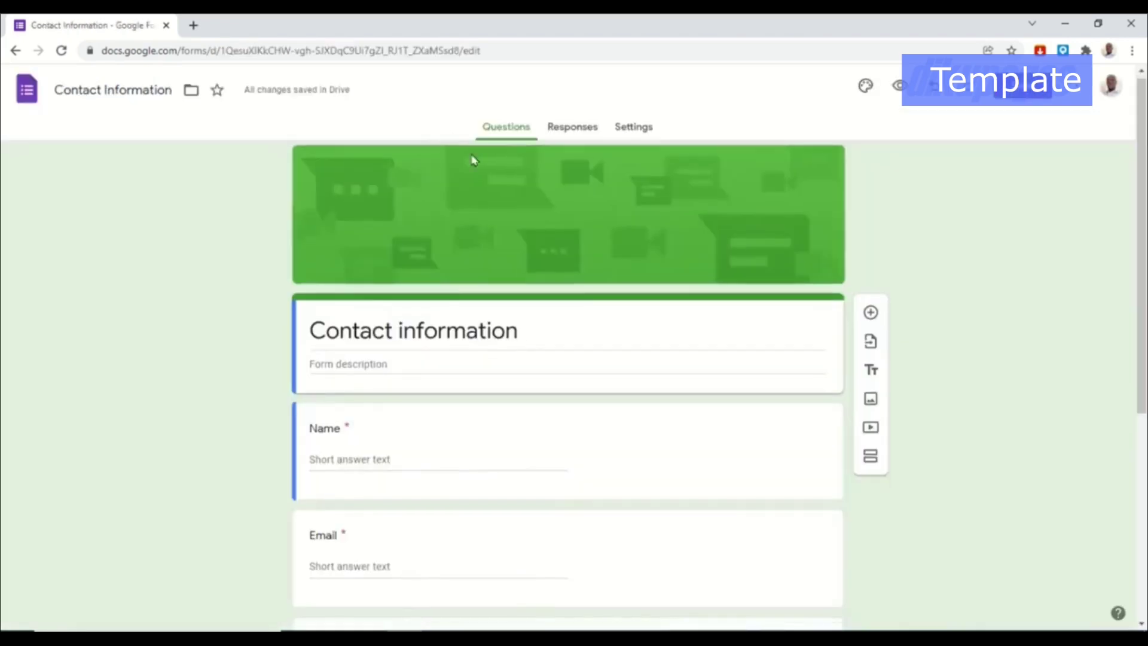
pyautogui.scroll(5, 556, 399)
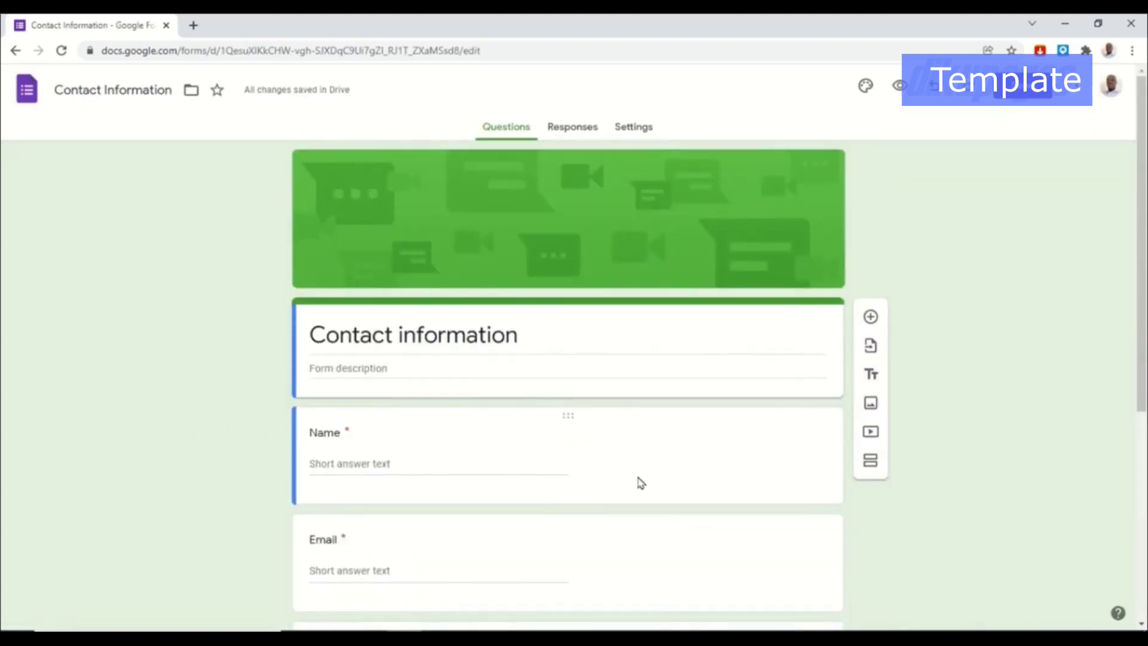
pyautogui.scroll(-5, 374, 374)
pyautogui.scroll(4, 428, 409)
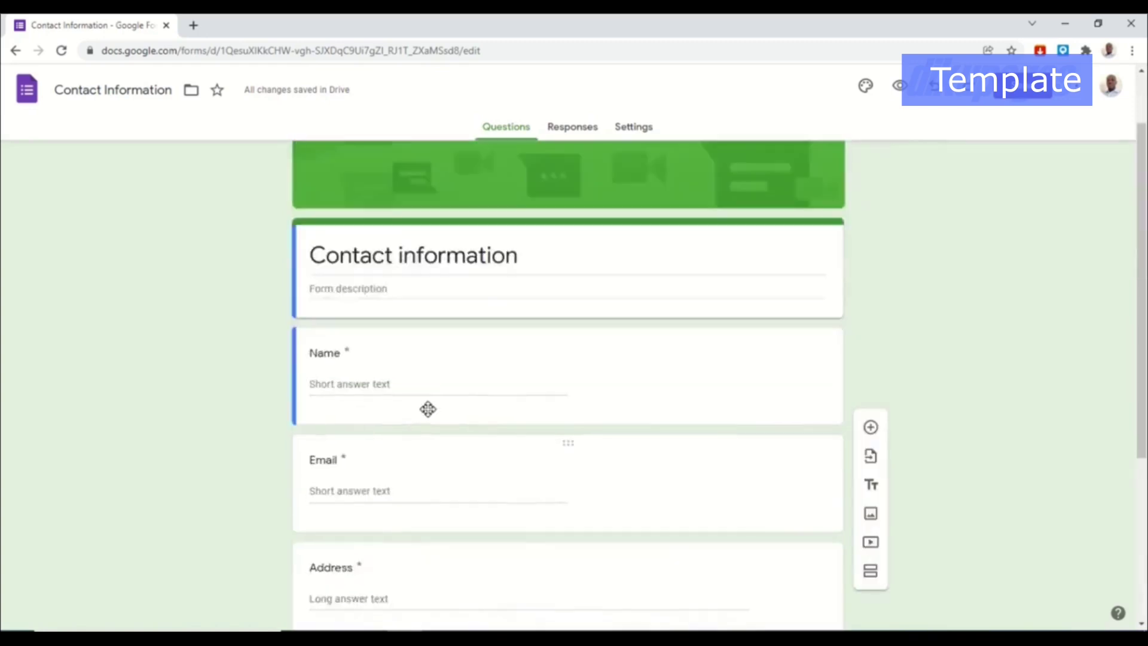
pyautogui.scroll(2, 428, 409)
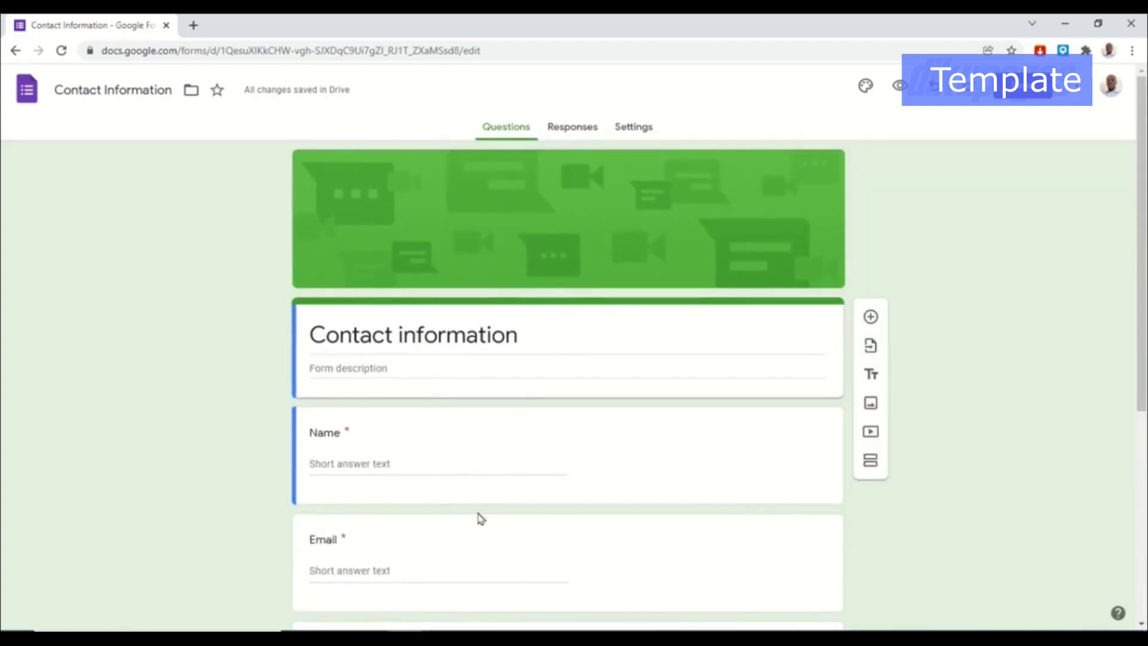
pyautogui.click(866, 87)
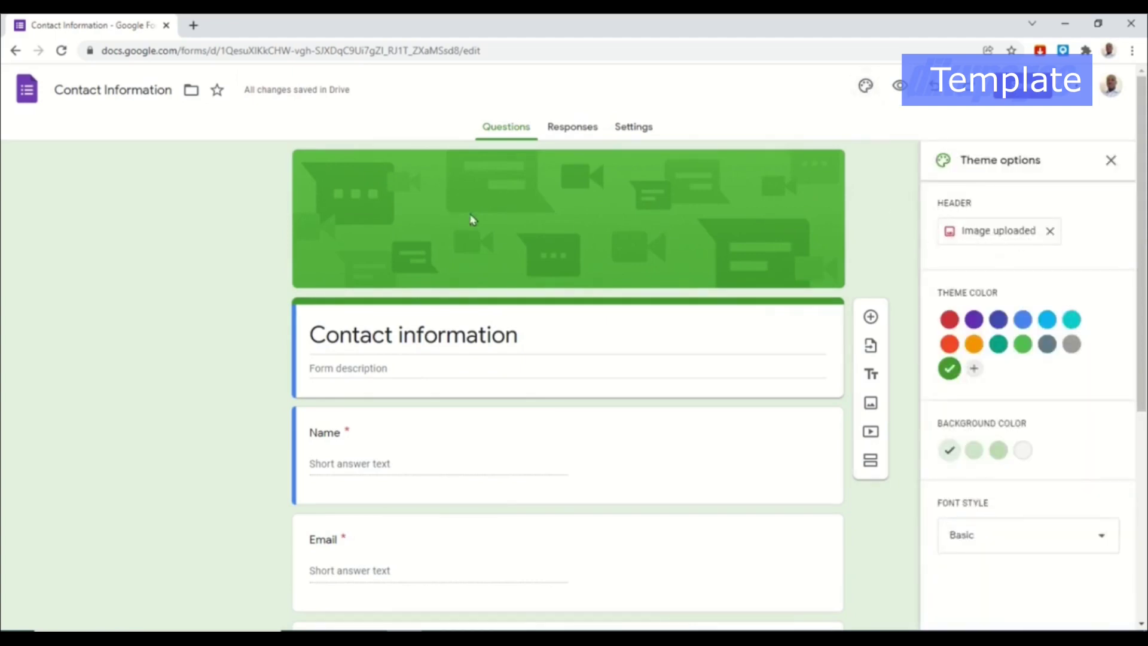
# Set the header to the Work and School photo of hands typing on a keyboard.
pyautogui.click(997, 239)
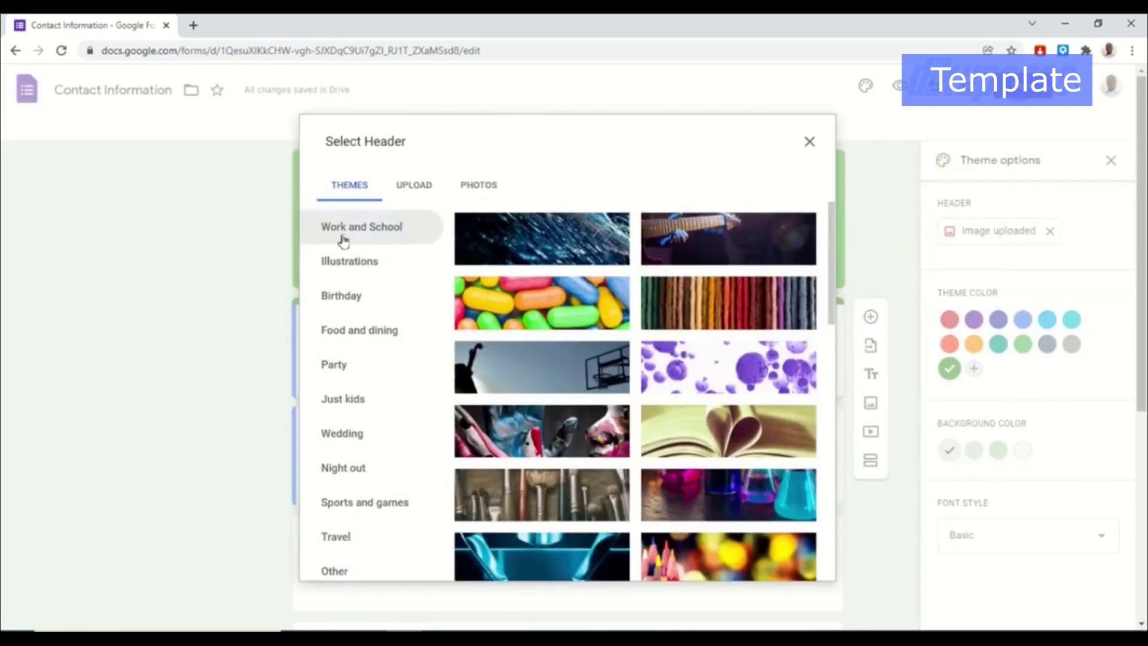
pyautogui.click(412, 186)
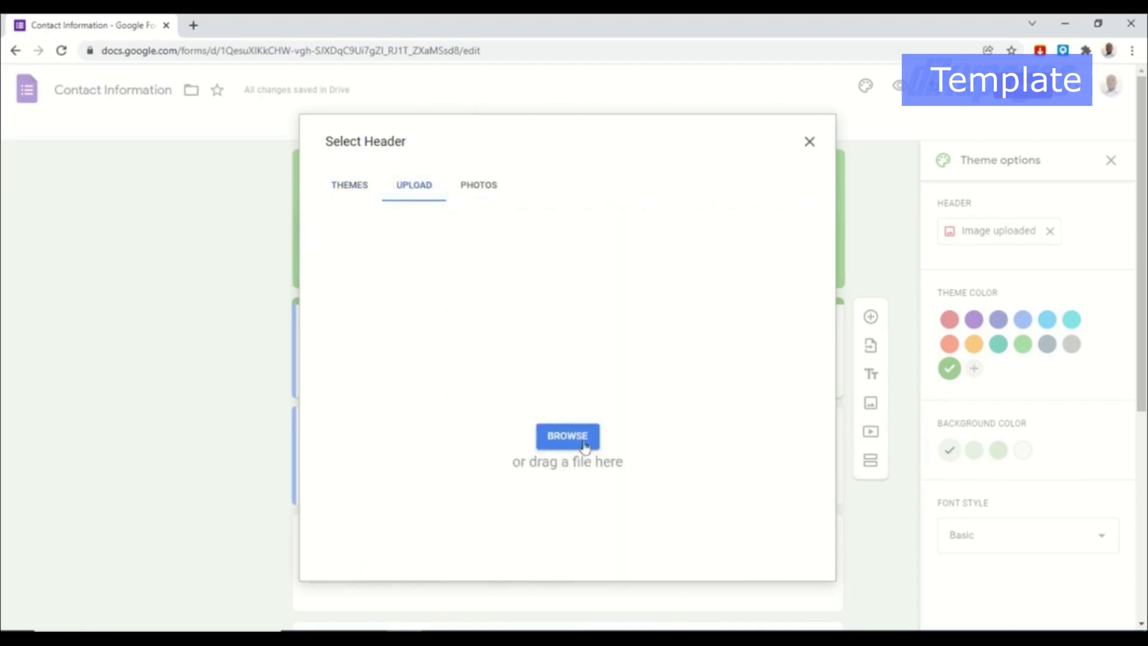
pyautogui.click(479, 187)
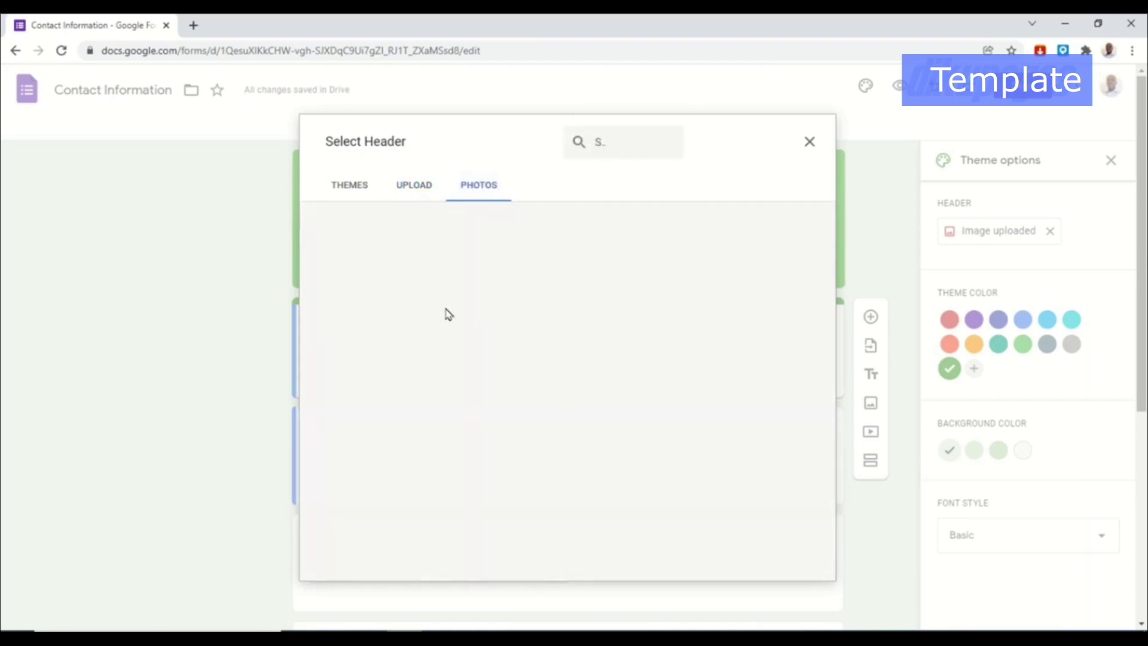
pyautogui.click(346, 188)
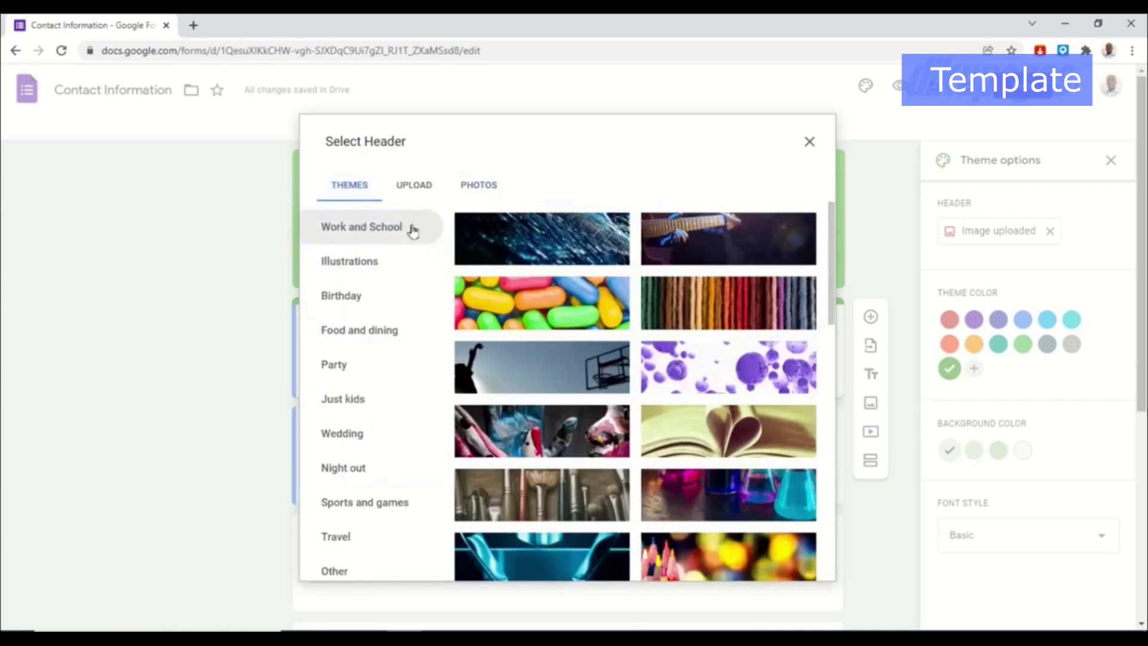
pyautogui.scroll(-10, 701, 338)
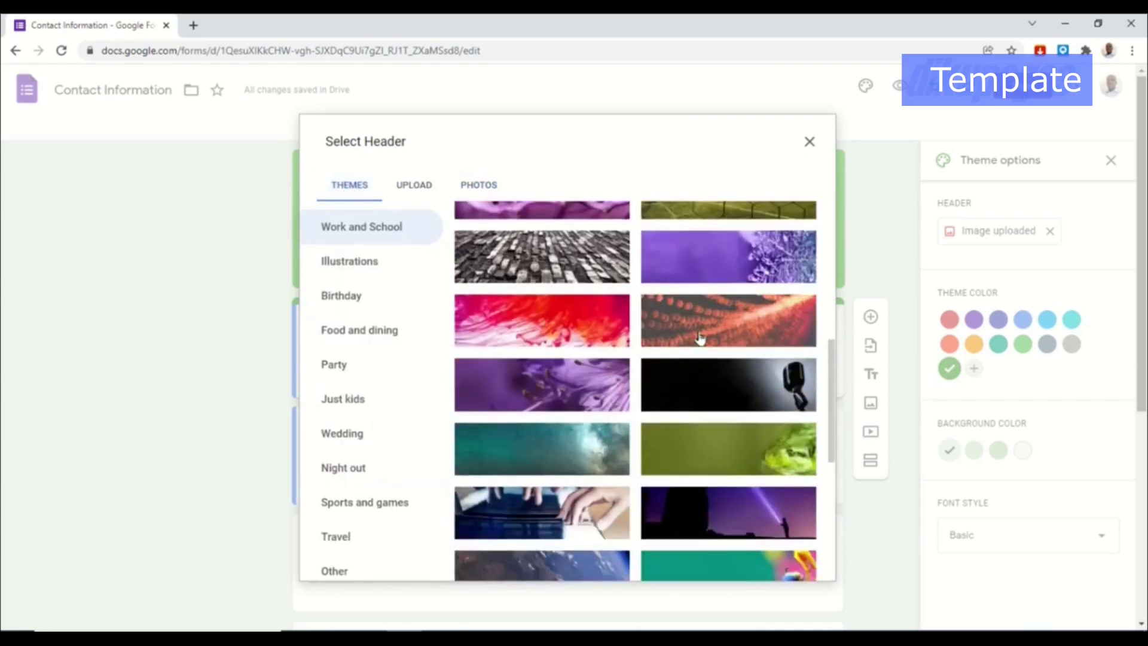
pyautogui.click(536, 509)
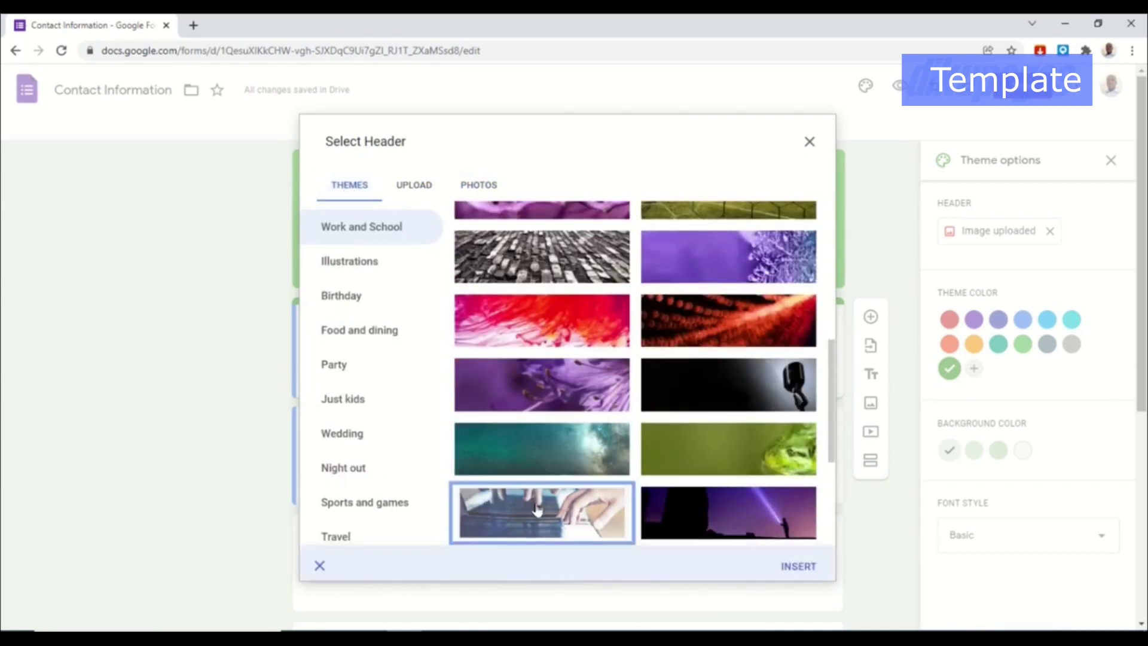
pyautogui.click(798, 568)
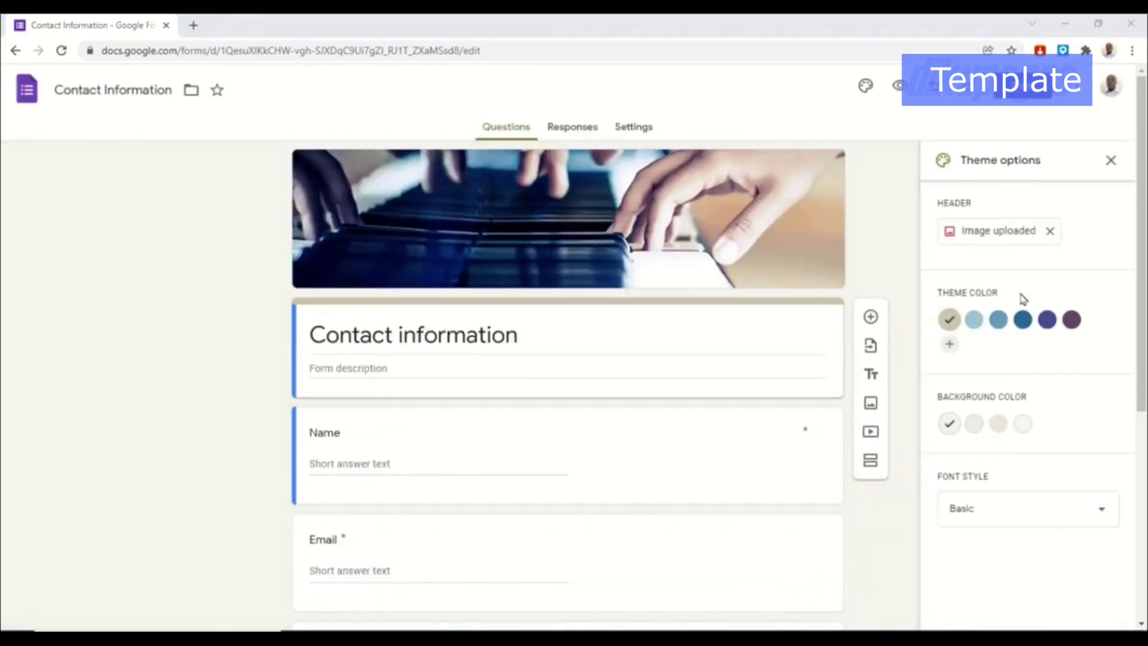
# Set the theme colour to a custom dark red, #ac1616.
pyautogui.click(997, 323)
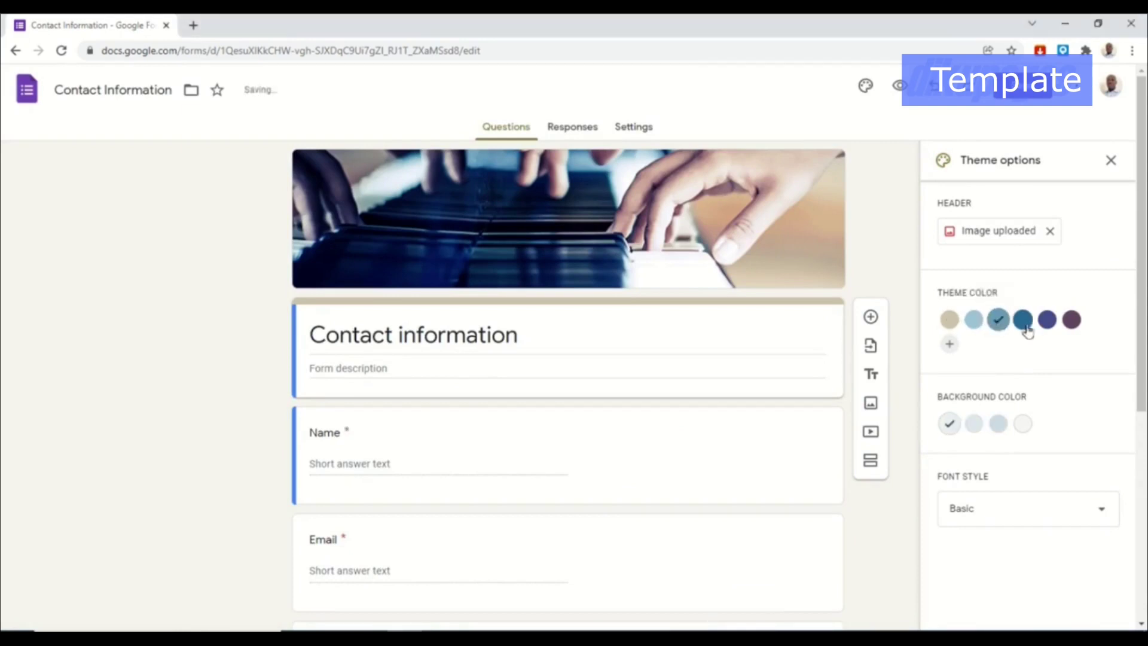
pyautogui.click(1022, 322)
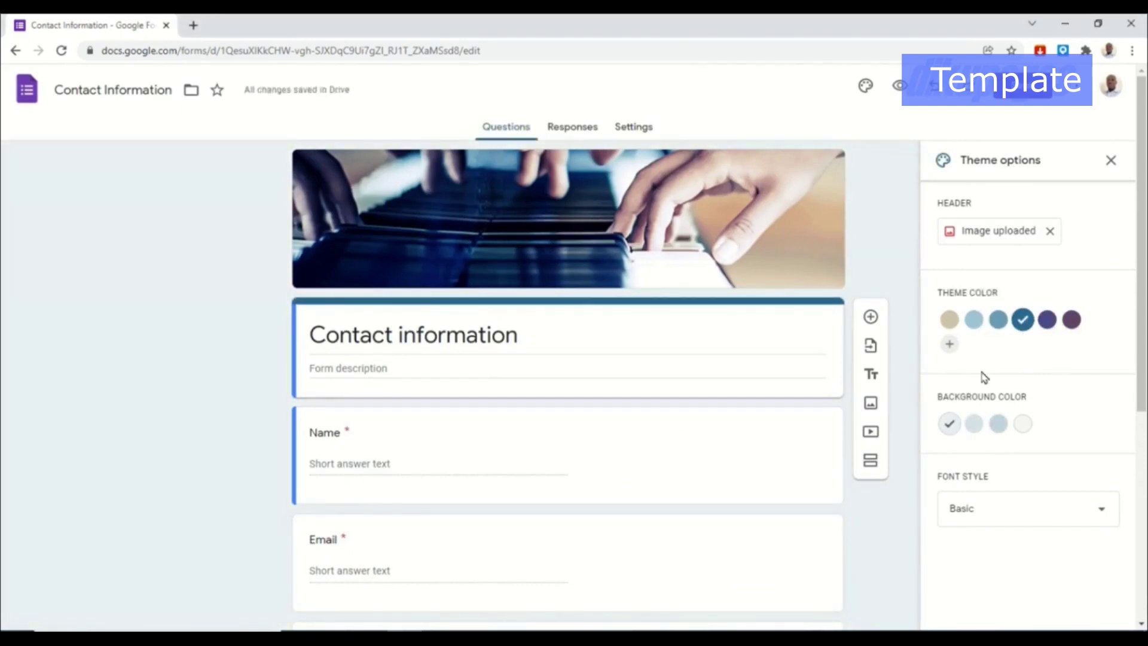
pyautogui.click(949, 345)
pyautogui.click(1026, 358)
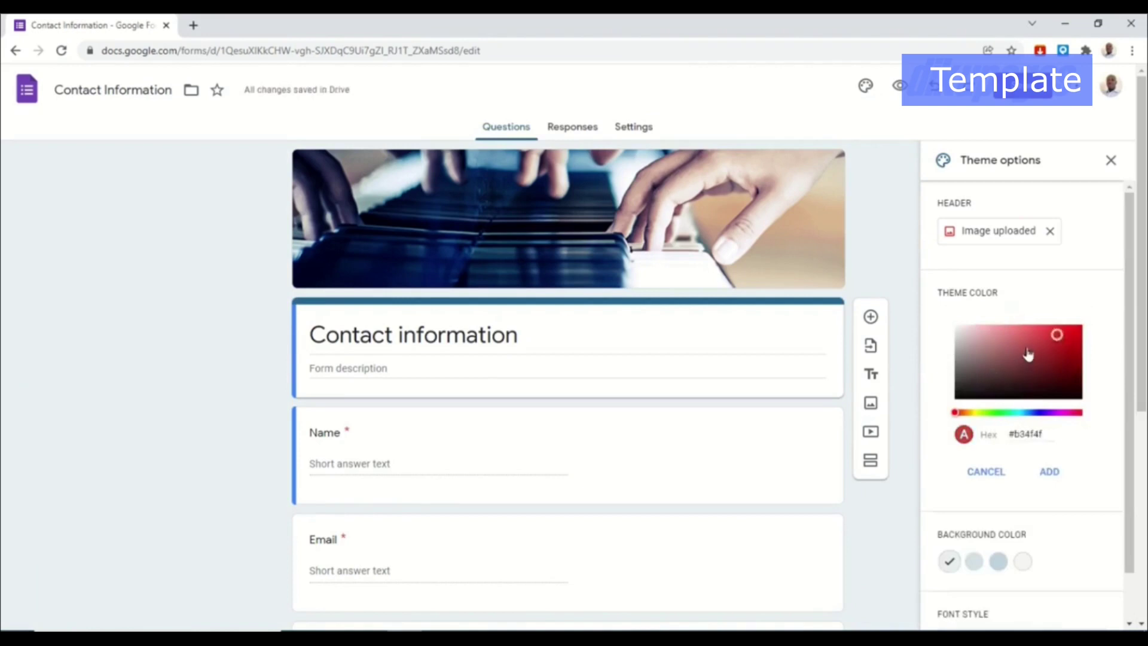
pyautogui.click(1065, 349)
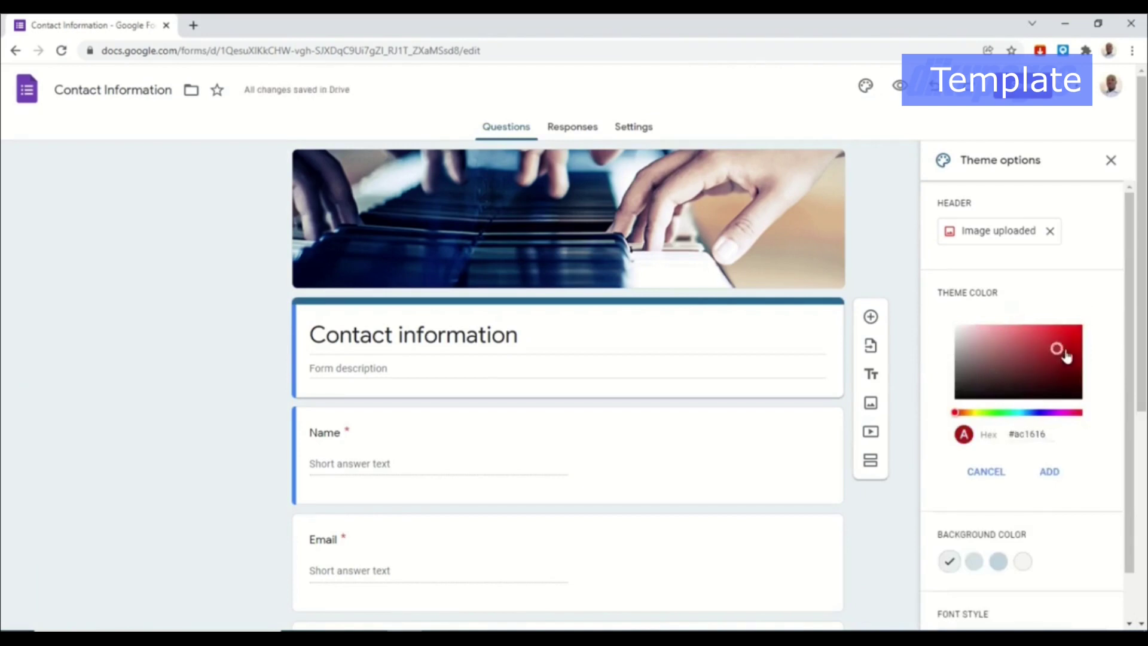
pyautogui.click(1047, 473)
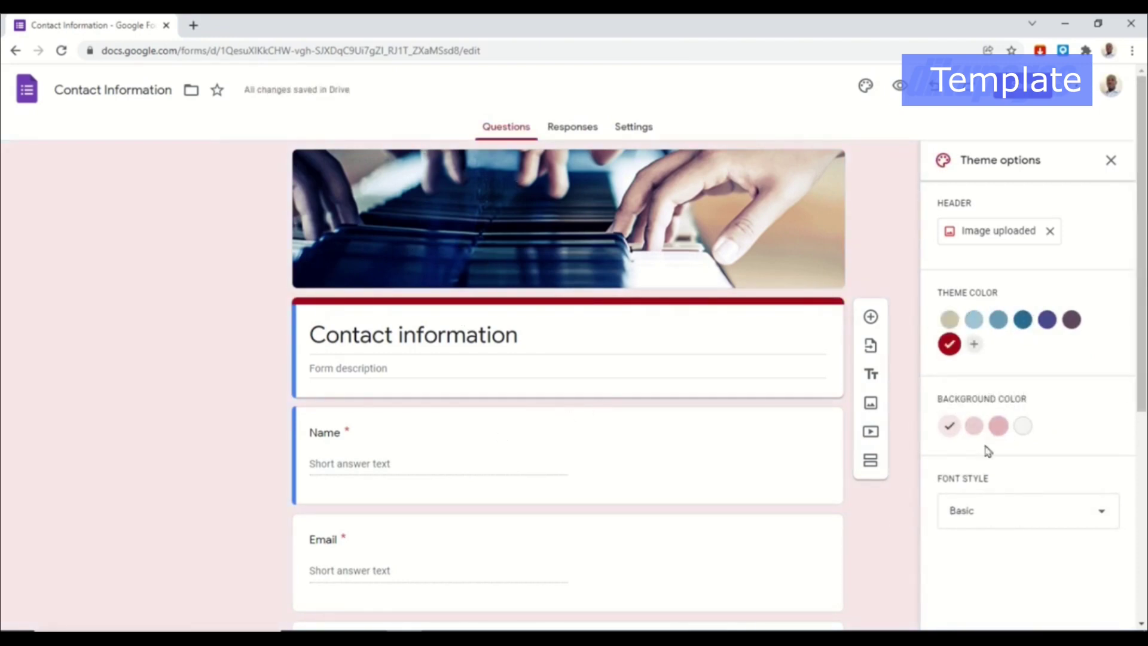
# Give the form the lightest pink background.
pyautogui.click(996, 427)
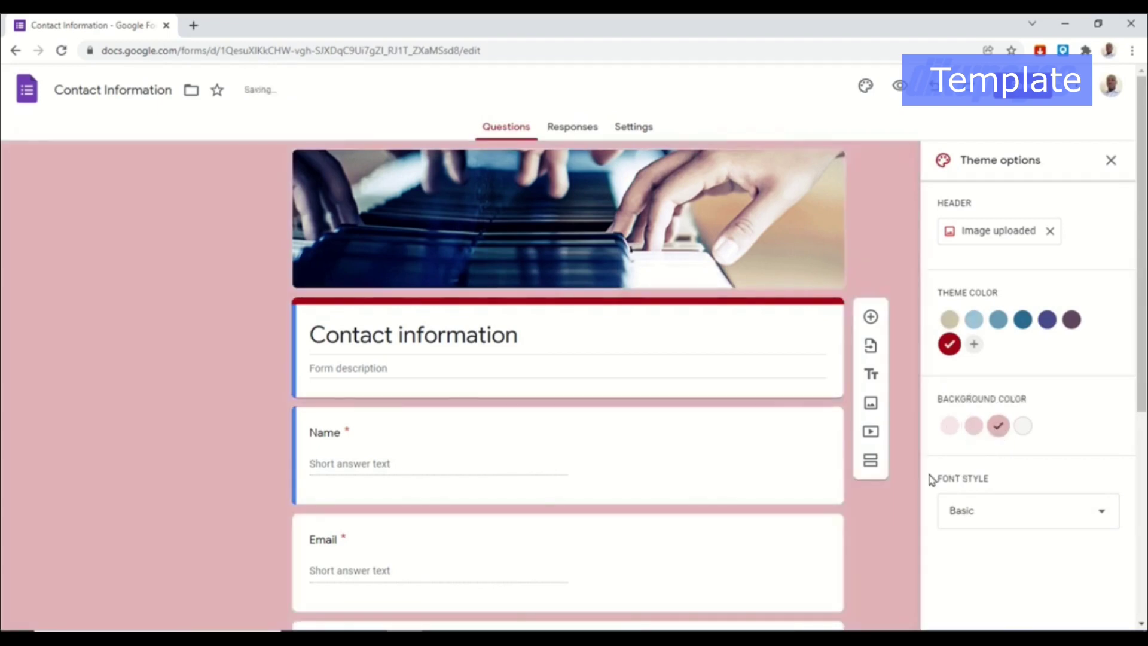
pyautogui.click(1022, 426)
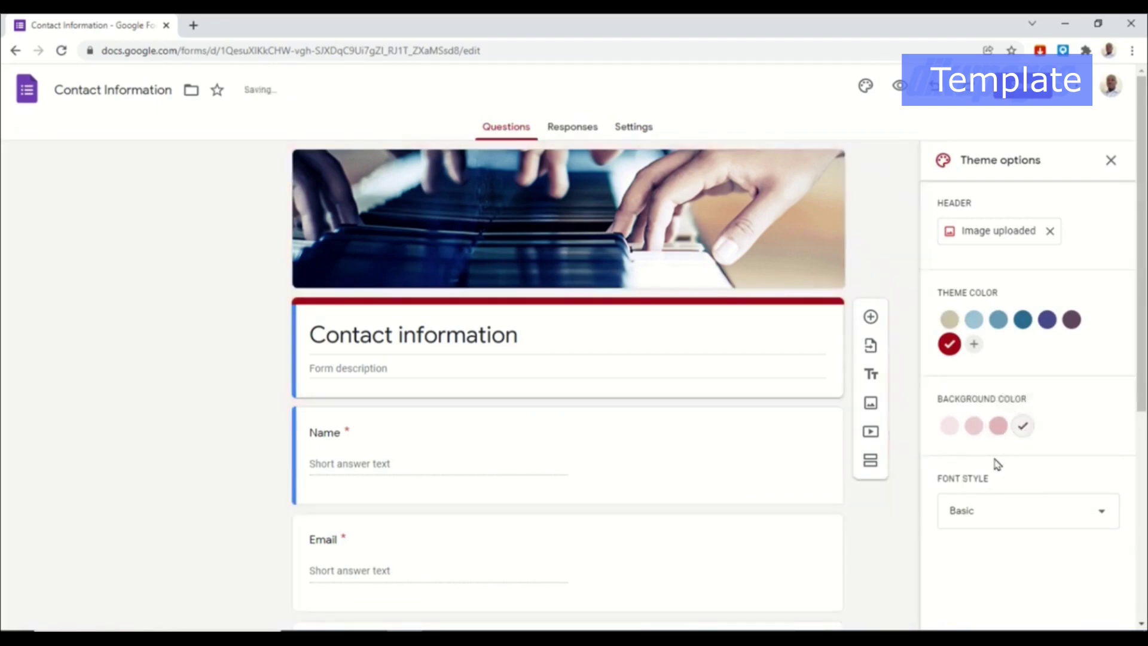
pyautogui.click(949, 427)
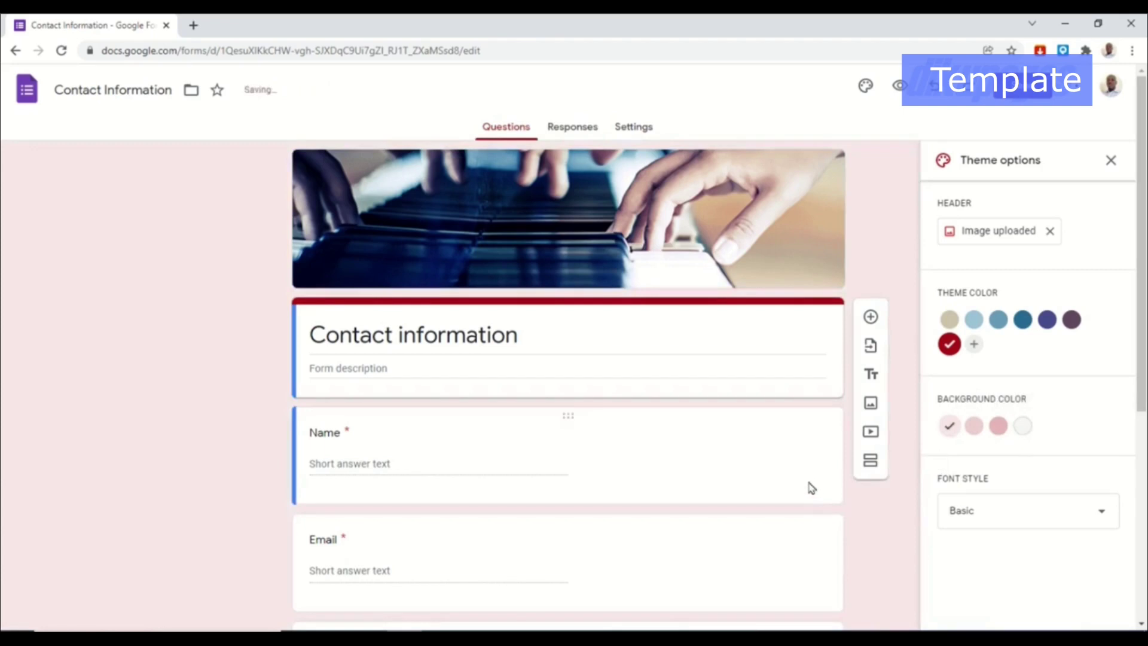
pyautogui.moveTo(530, 335); pyautogui.dragTo(290, 339)
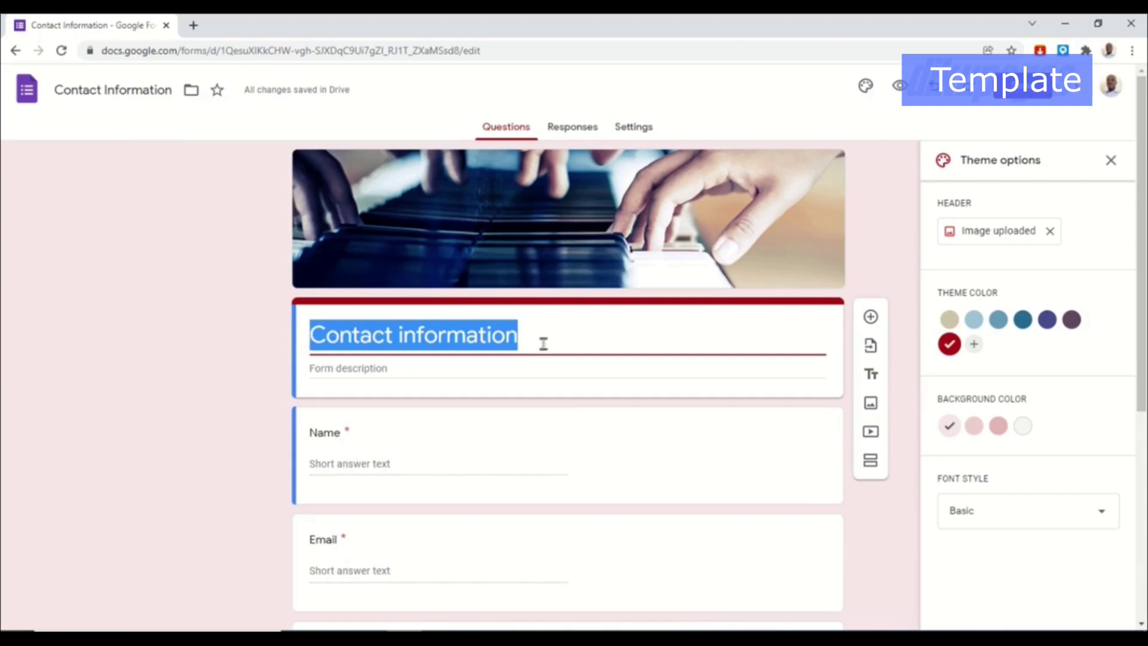
# Title the form 'Contact Us' with the description 'Get In Touch With Us'.
pyautogui.write('Cont')
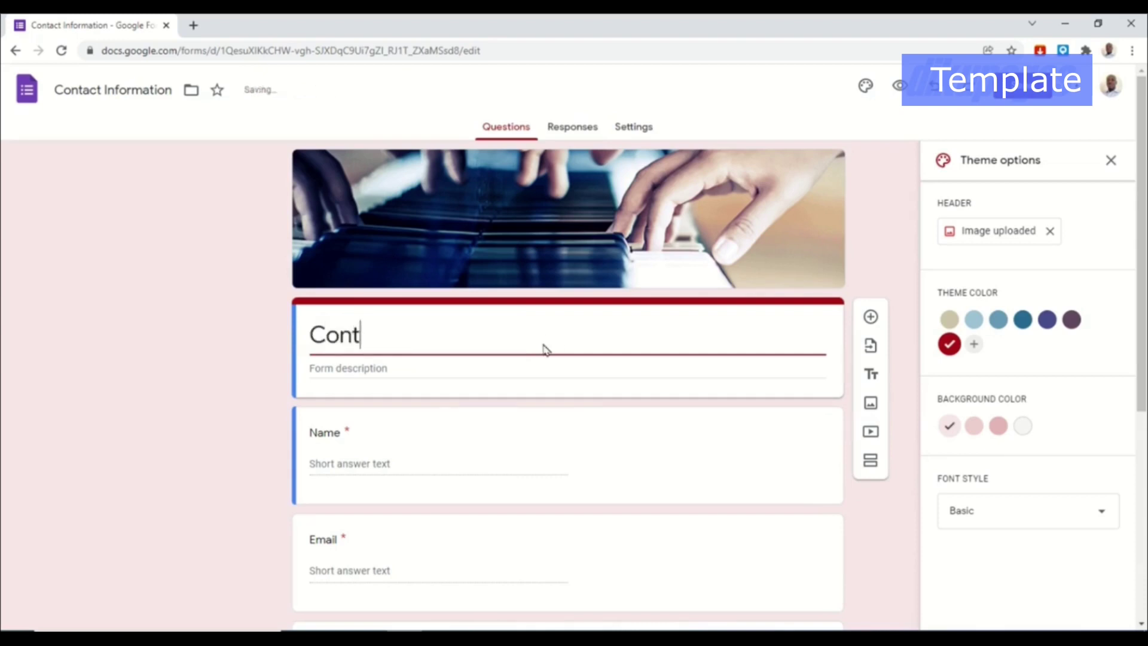
pyautogui.write('act Us')
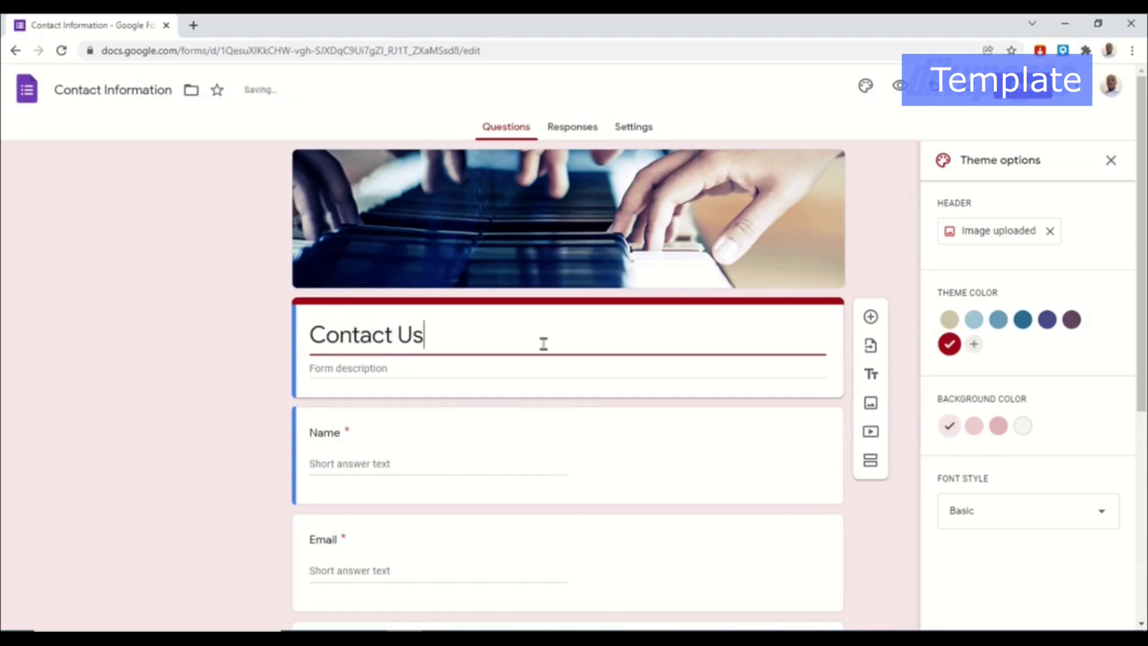
pyautogui.click(368, 369)
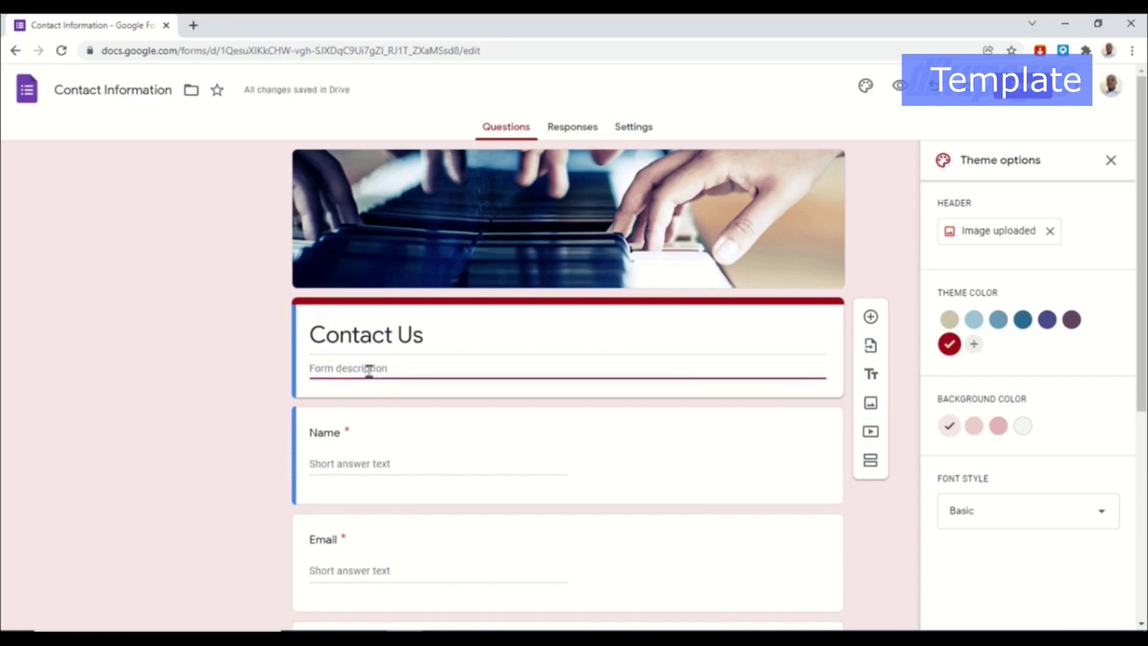
pyautogui.write('Get In Touch With Us')
# Delete the Address question from the form.
pyautogui.scroll(-2, 421, 486)
pyautogui.scroll(-2, 360, 313)
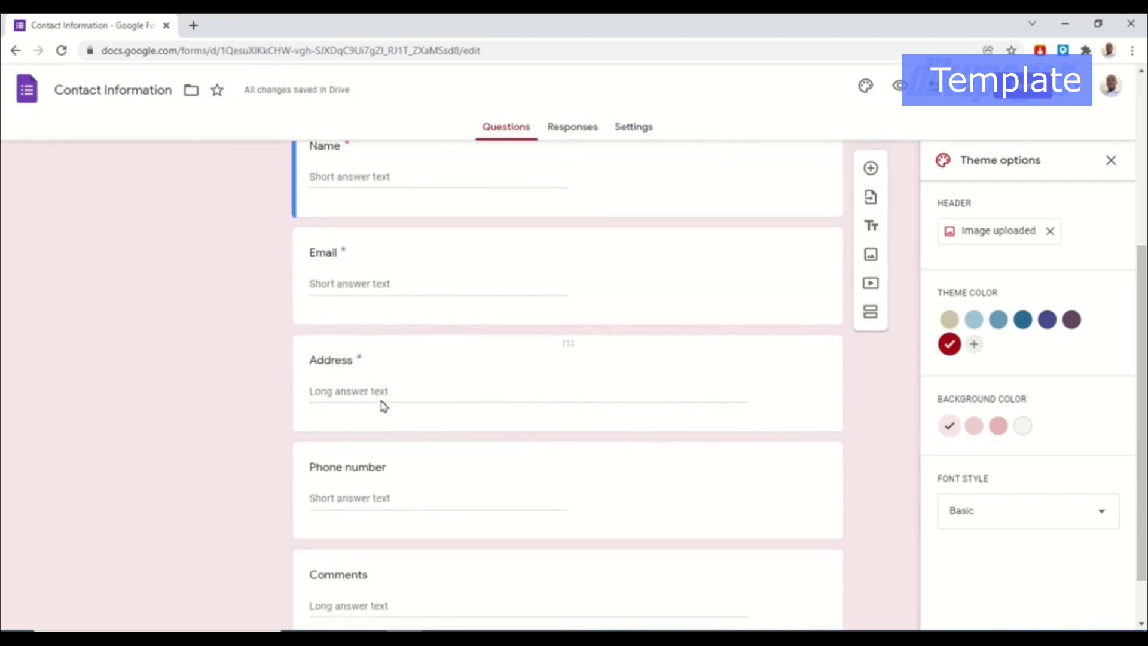
pyautogui.scroll(-1, 382, 402)
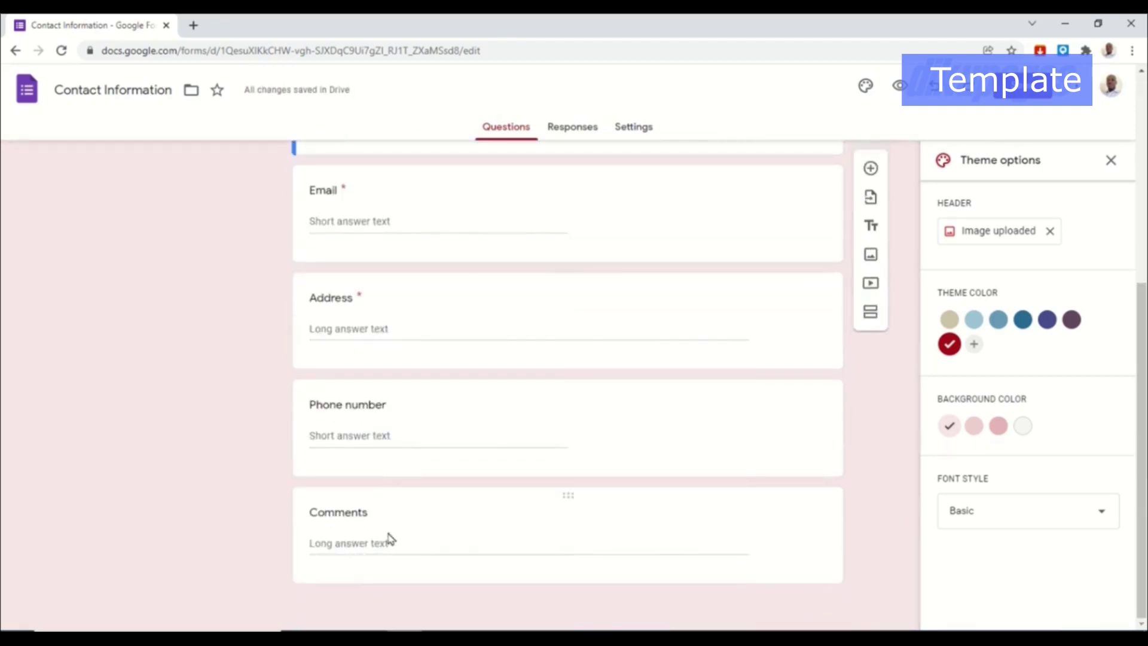
pyautogui.scroll(2, 395, 526)
pyautogui.scroll(-1, 412, 510)
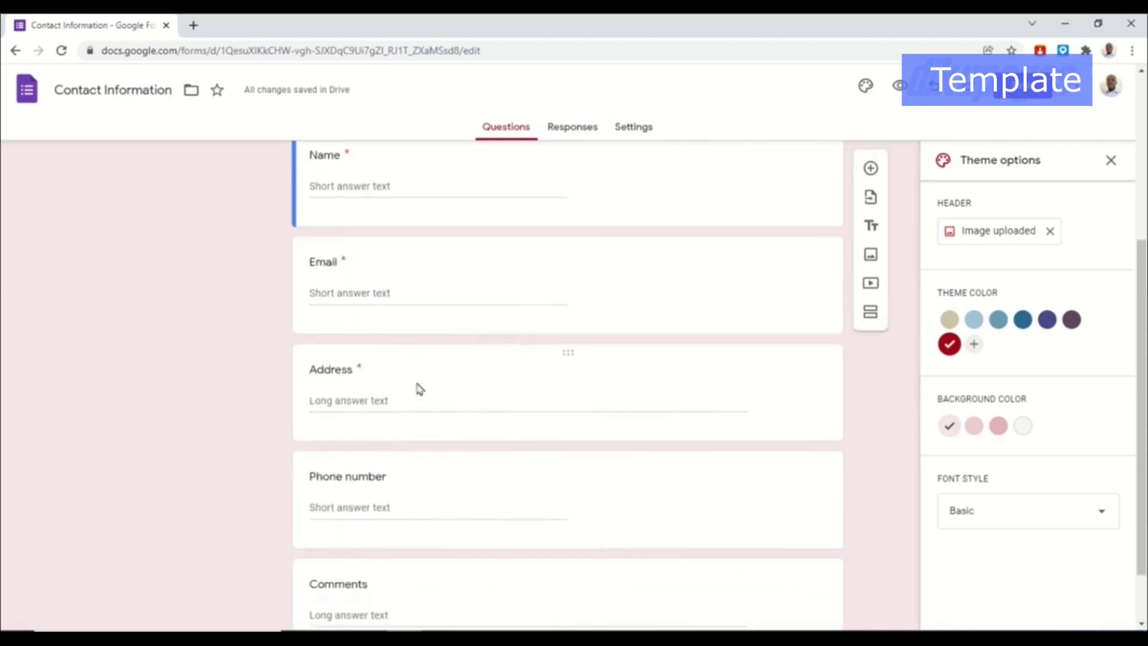
pyautogui.click(407, 375)
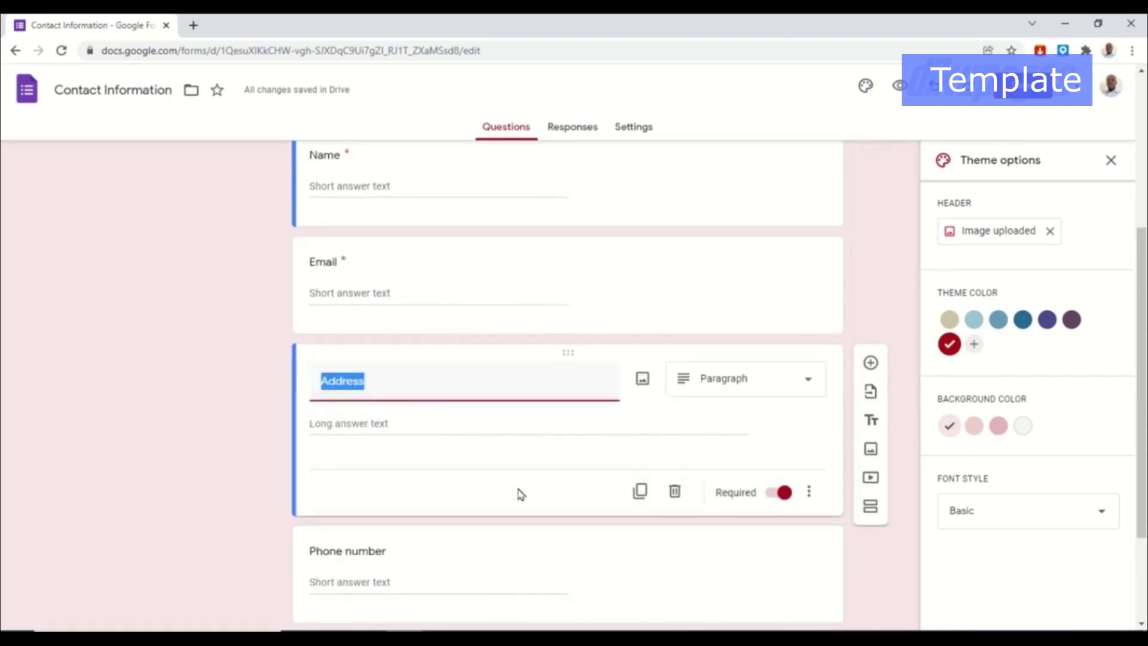
pyautogui.click(674, 492)
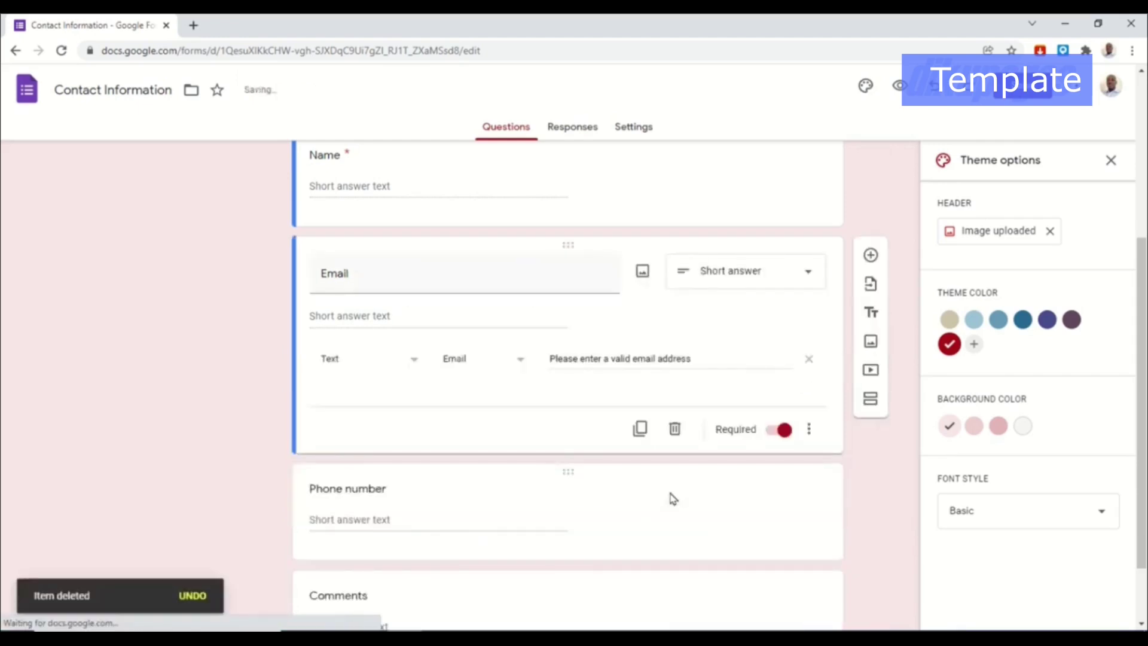
# Make Phone number required and rename the Comments question to 'Message'.
pyautogui.click(372, 402)
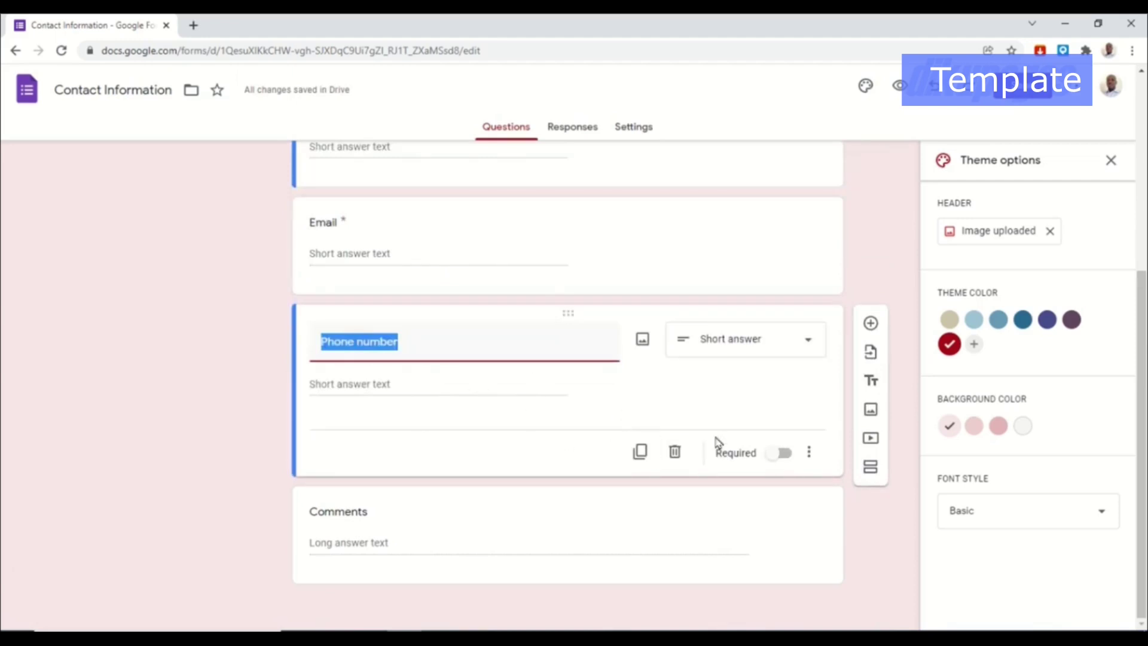
pyautogui.click(783, 454)
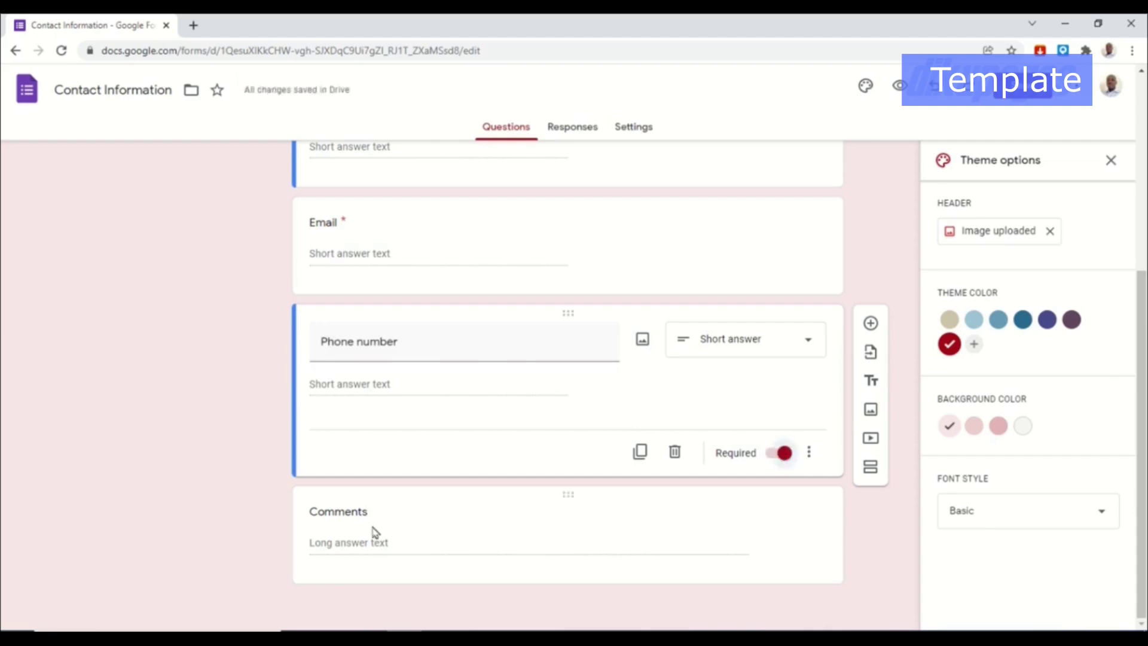
pyautogui.click(360, 507)
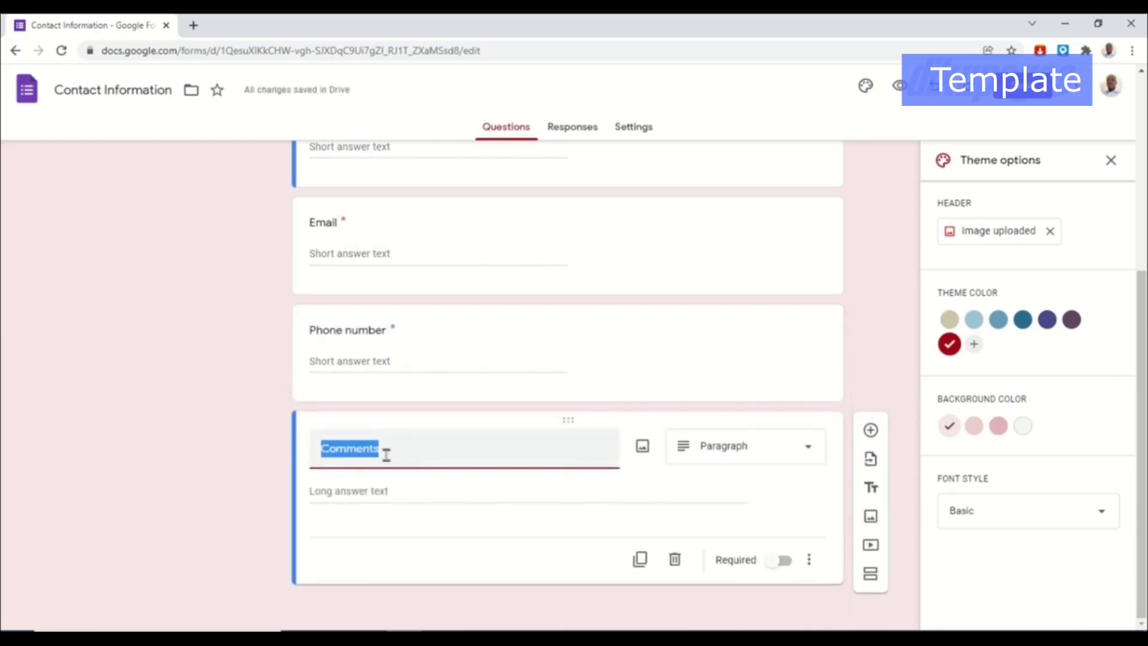
pyautogui.write('Me')
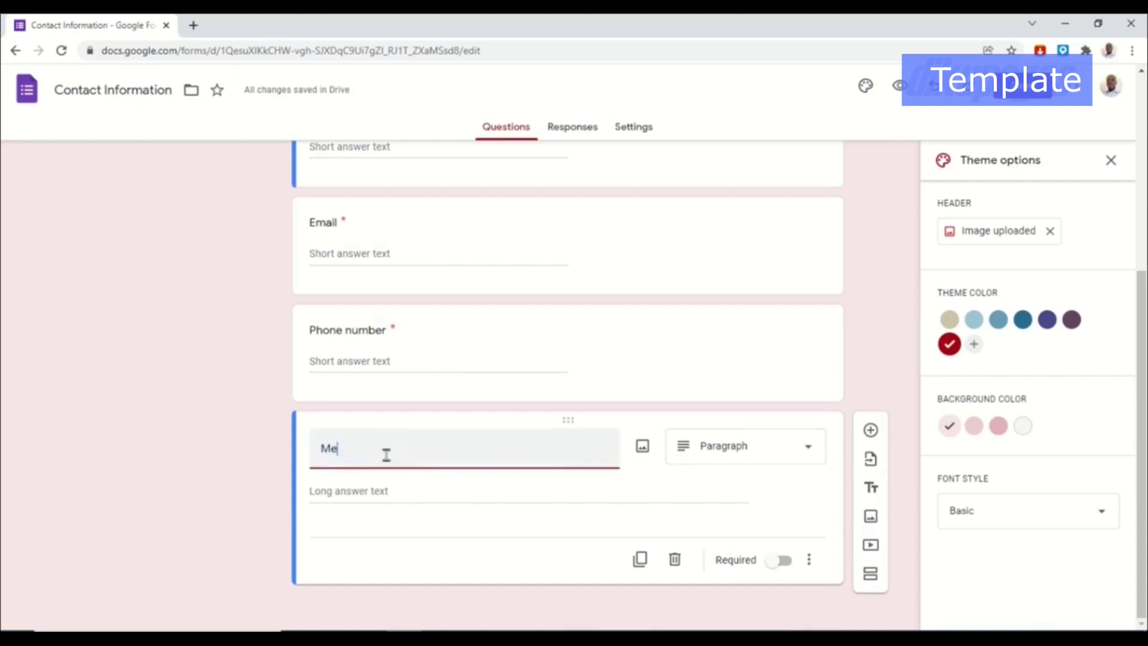
pyautogui.write('ssage')
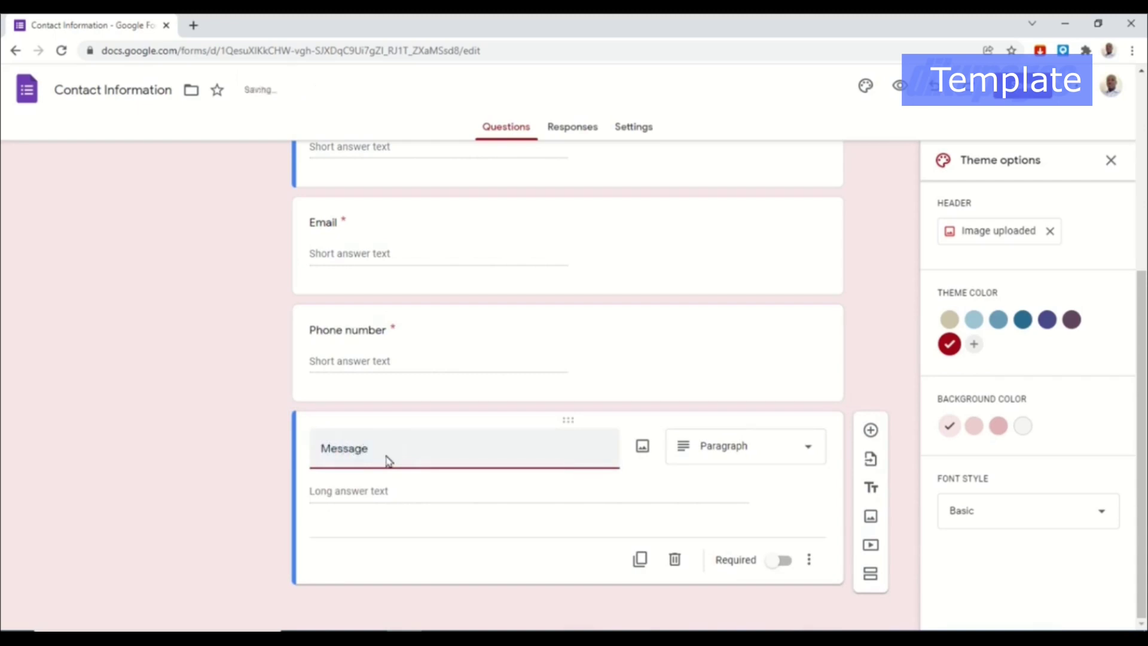
pyautogui.scroll(1, 418, 459)
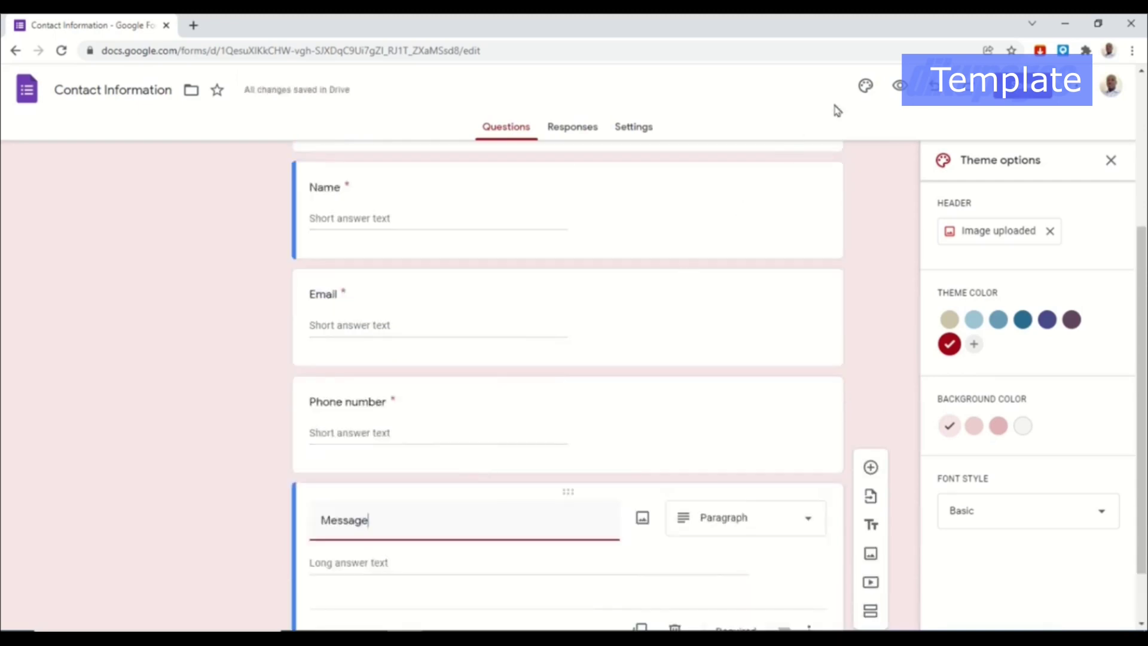
pyautogui.click(899, 85)
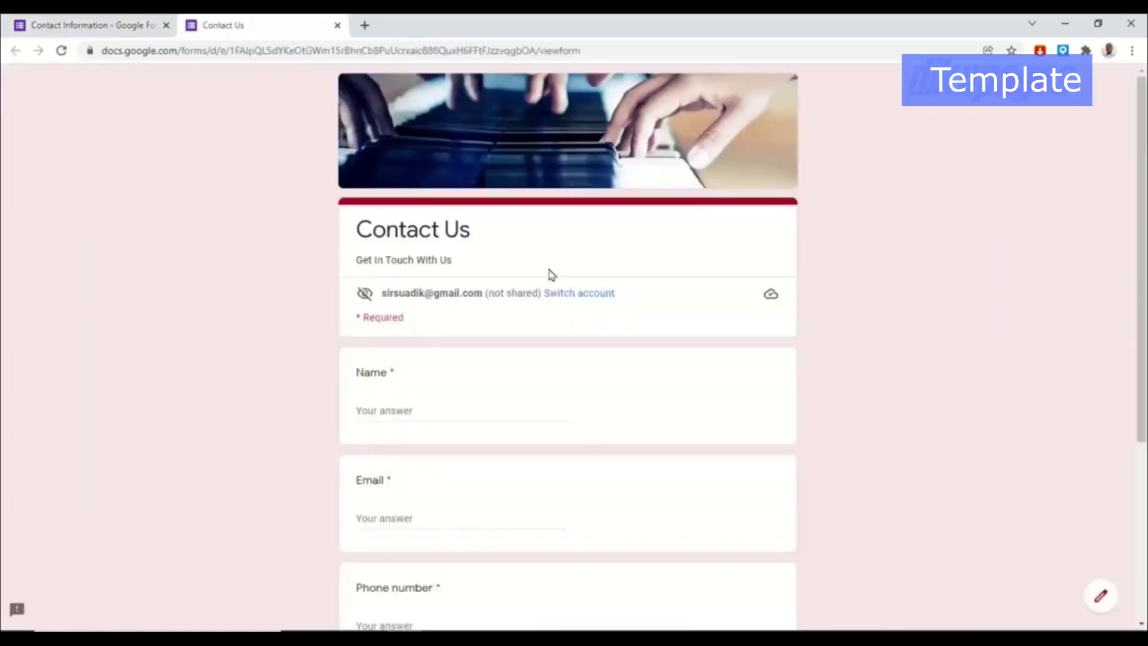
pyautogui.scroll(-5, 586, 449)
pyautogui.scroll(5, 589, 445)
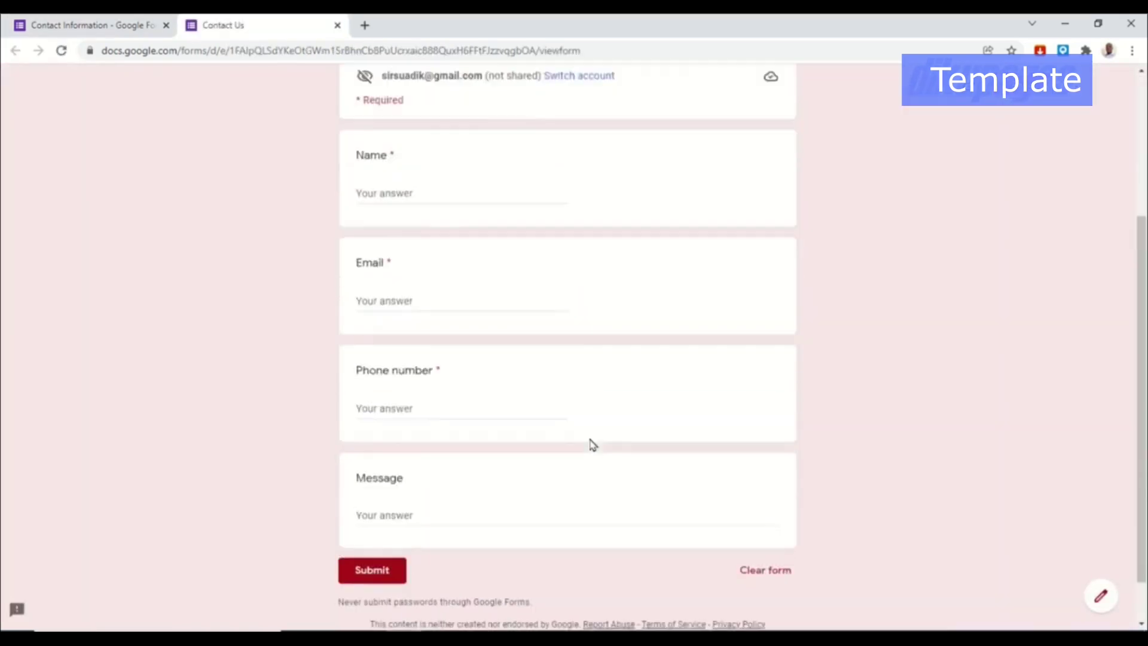
pyautogui.scroll(-3, 606, 425)
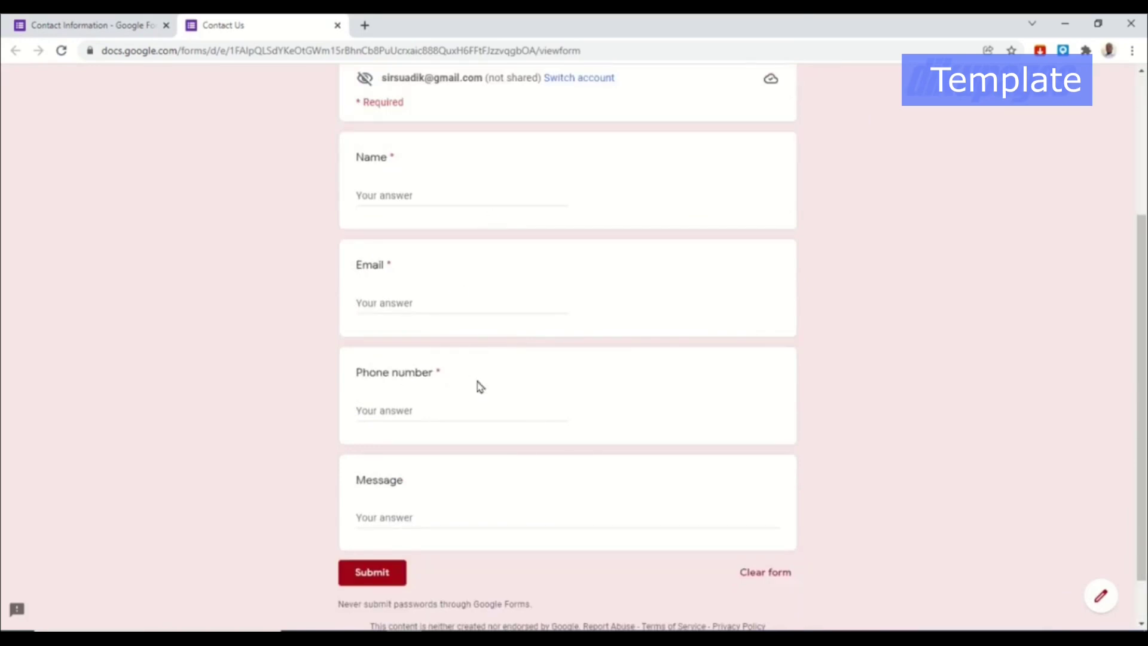
pyautogui.click(337, 25)
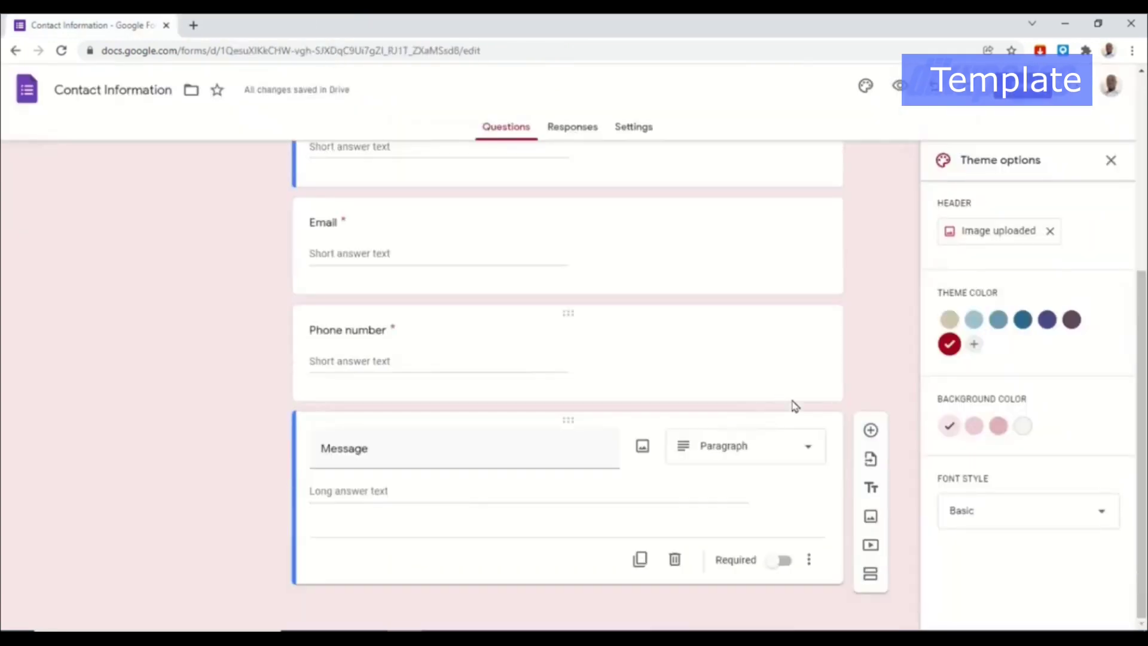
# Insert a new Dropdown-type question below the Message question.
pyautogui.click(871, 432)
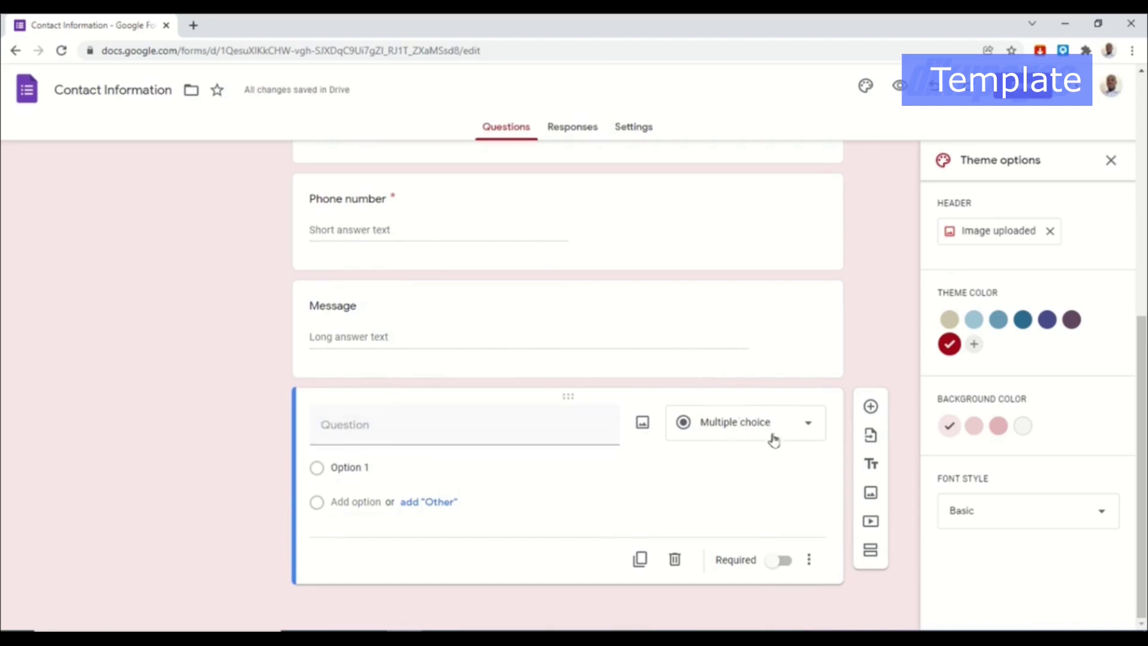
pyautogui.click(807, 429)
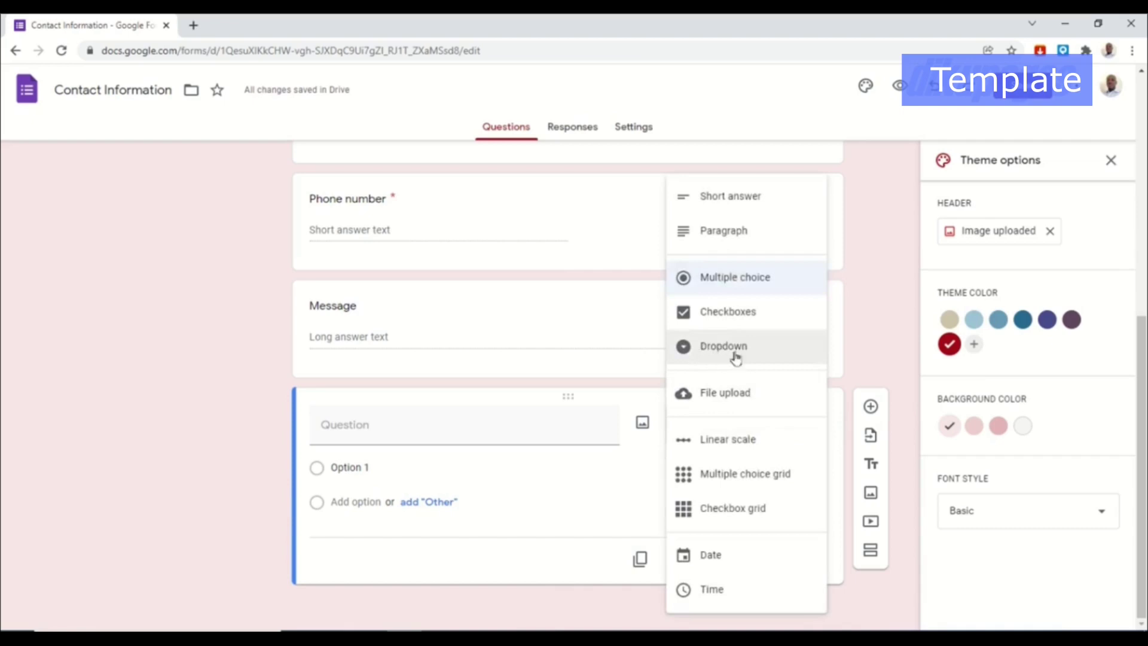
pyautogui.click(735, 357)
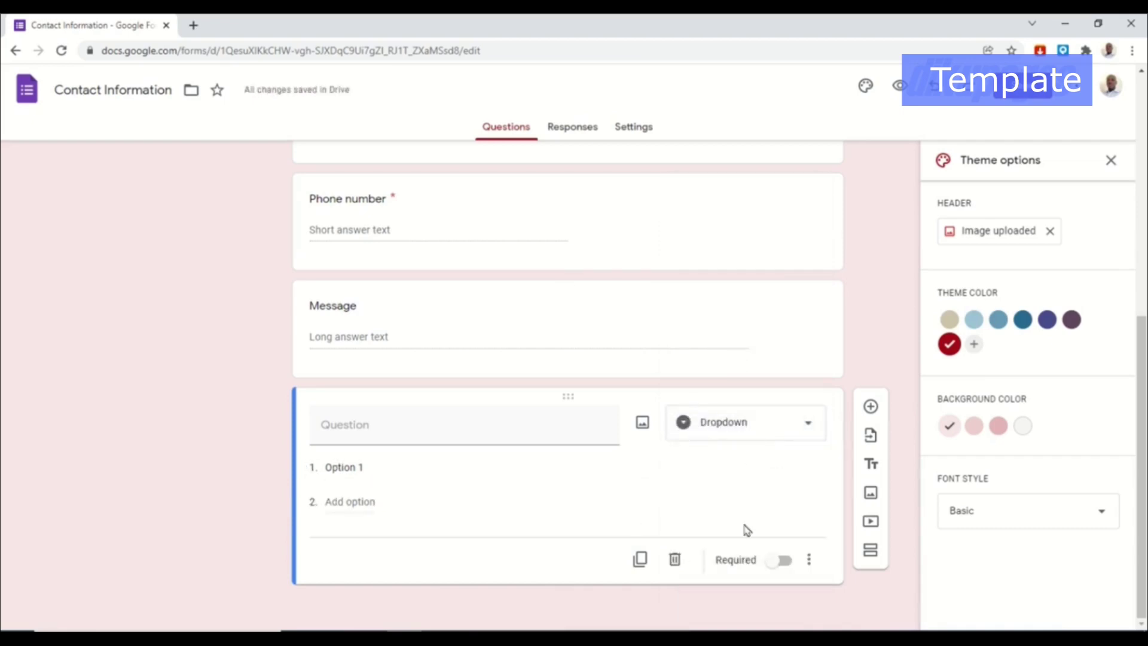
pyautogui.click(369, 426)
# Title the dropdown 'Services' with options Website Design, Digital Marketing and Content Writing.
pyautogui.write('Services')
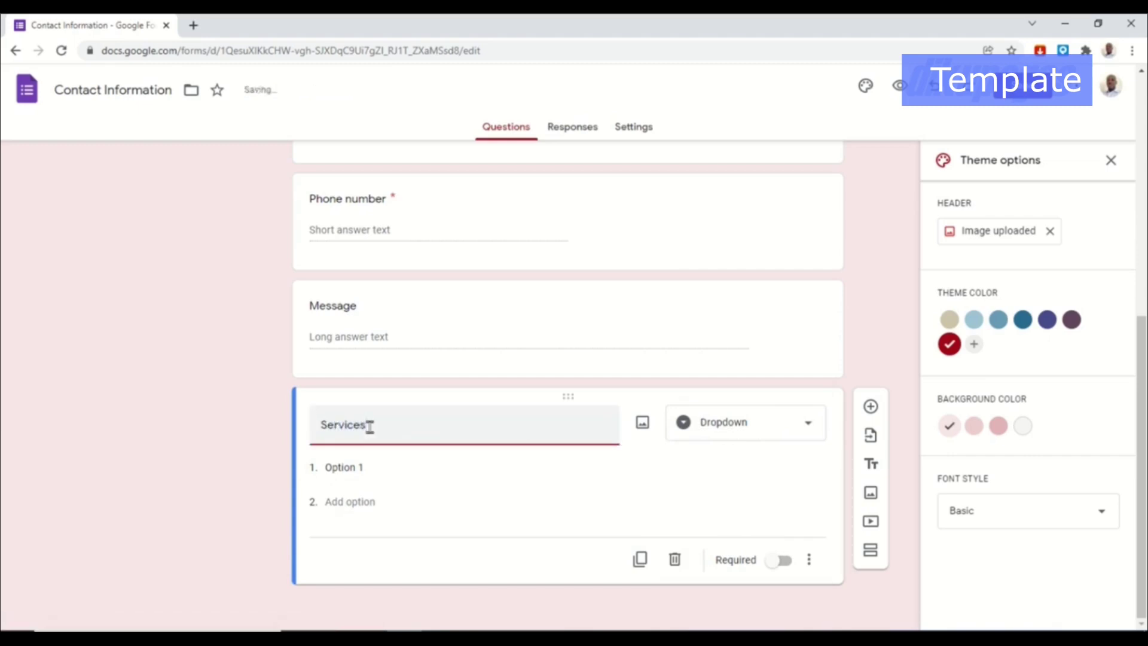
pyautogui.click(359, 467)
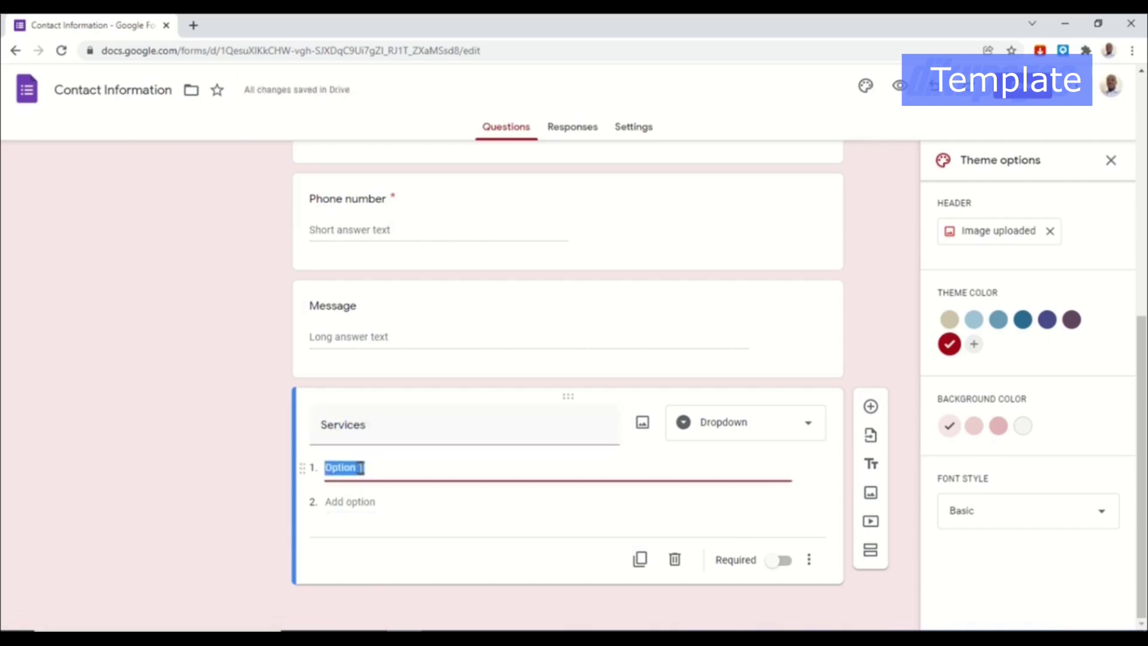
pyautogui.write('Website Design')
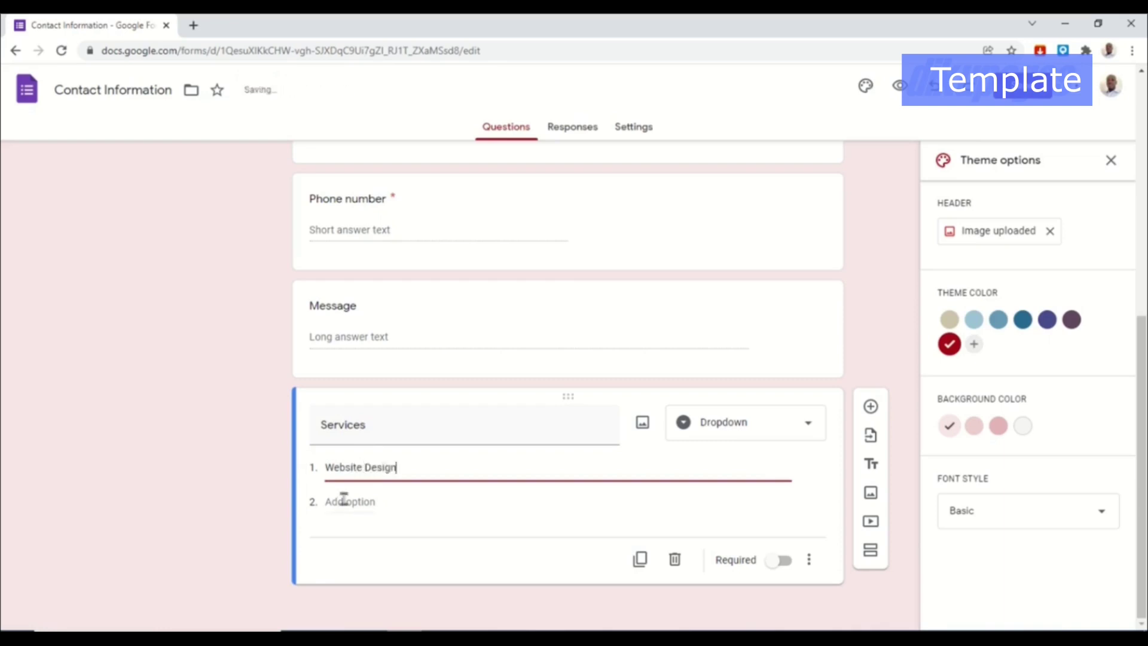
pyautogui.click(344, 501)
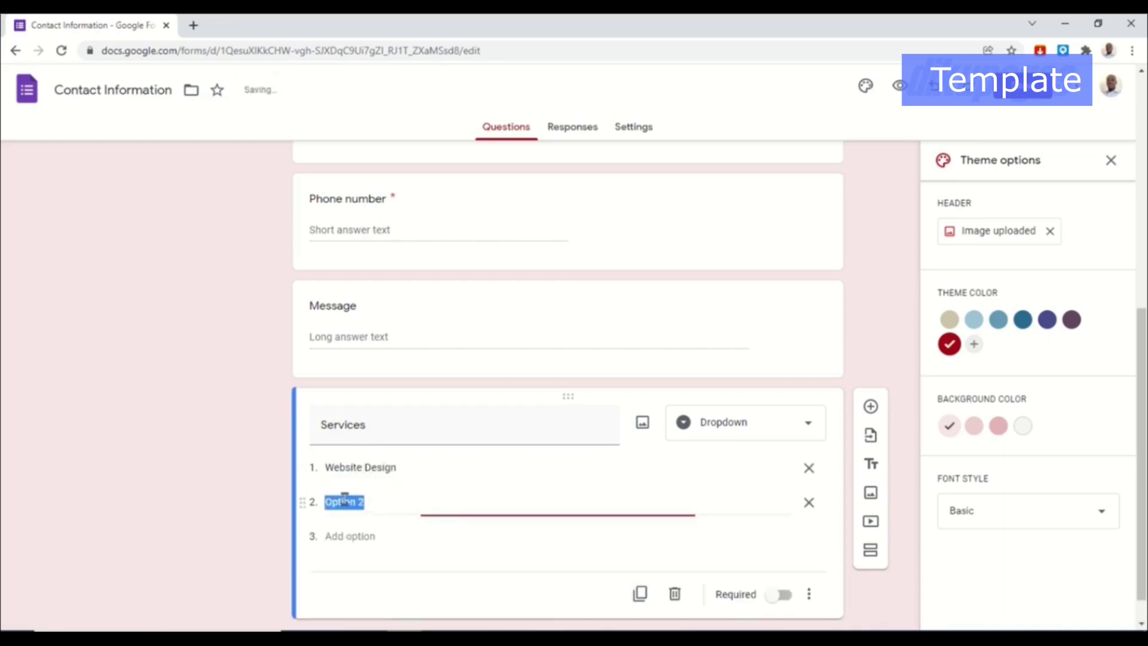
pyautogui.write('D')
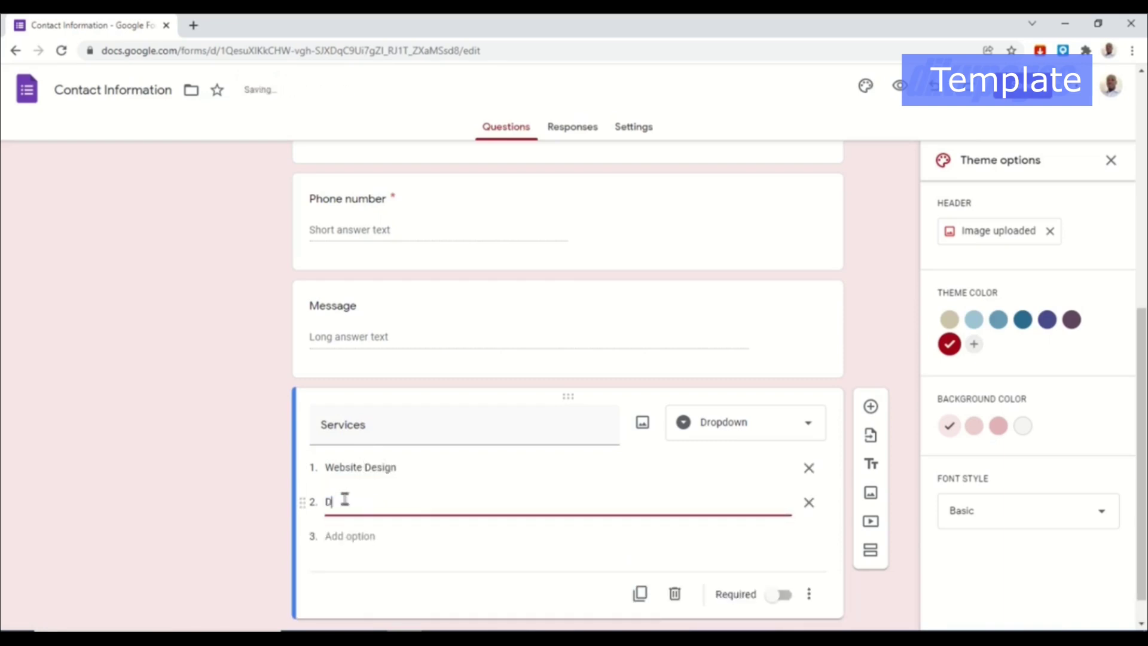
pyautogui.write('igital Marketing')
pyautogui.click(354, 536)
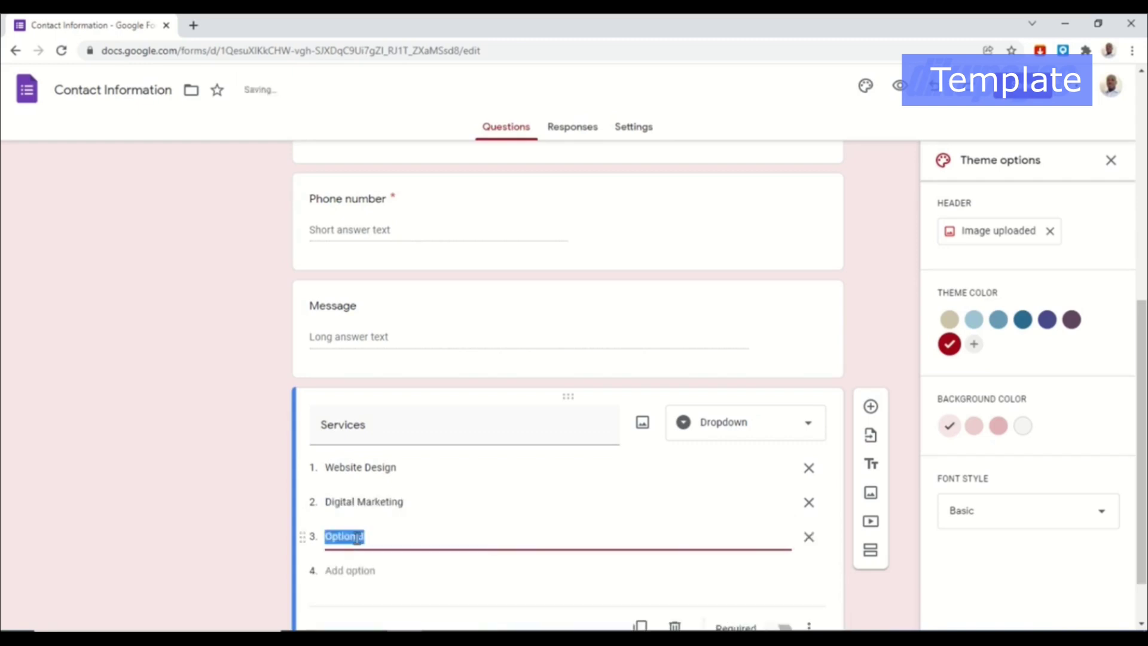
pyautogui.write('Content Writing')
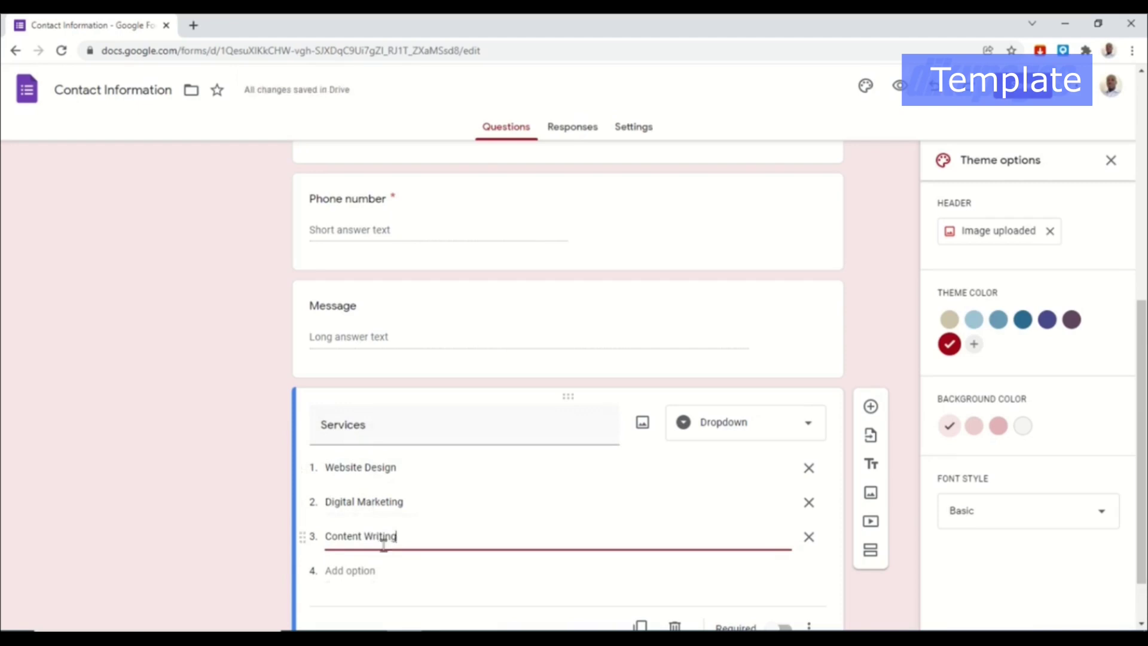
# Make Services required and move it above the Message question.
pyautogui.scroll(-2, 393, 531)
pyautogui.click(784, 561)
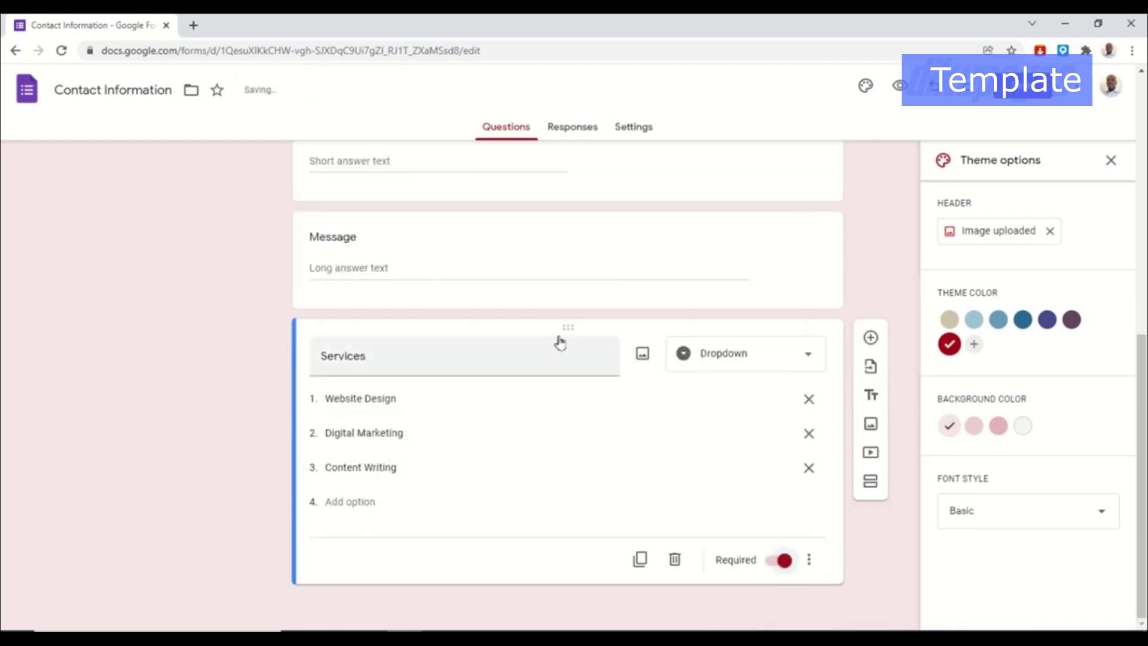
pyautogui.moveTo(568, 319); pyautogui.dragTo(548, 420)
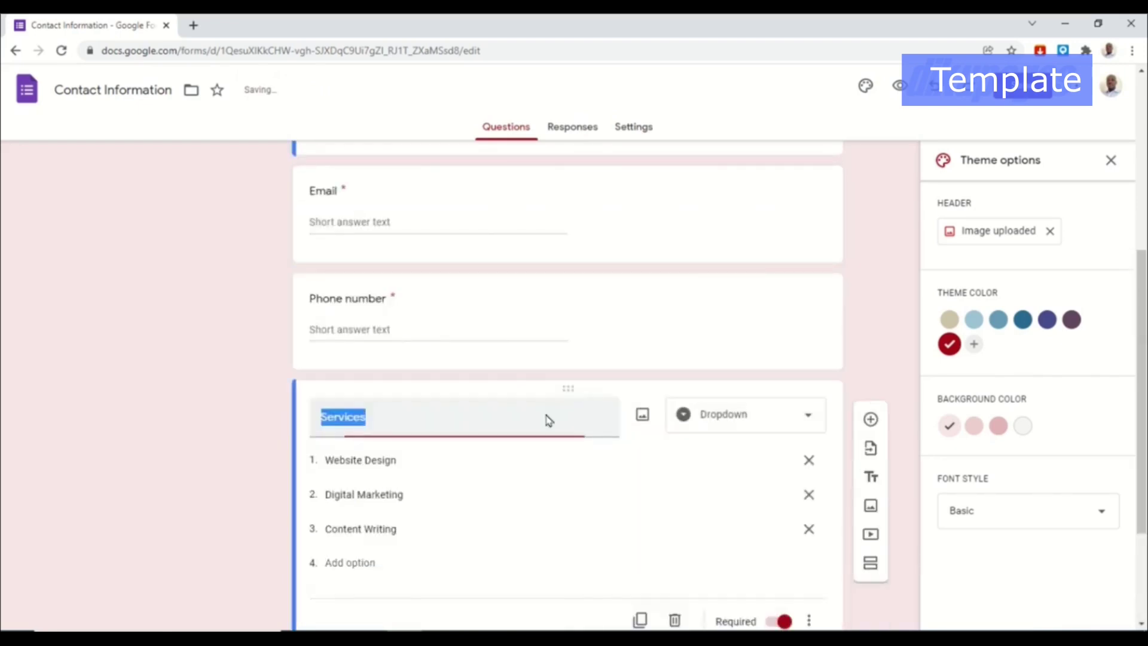
pyautogui.scroll(-3, 543, 412)
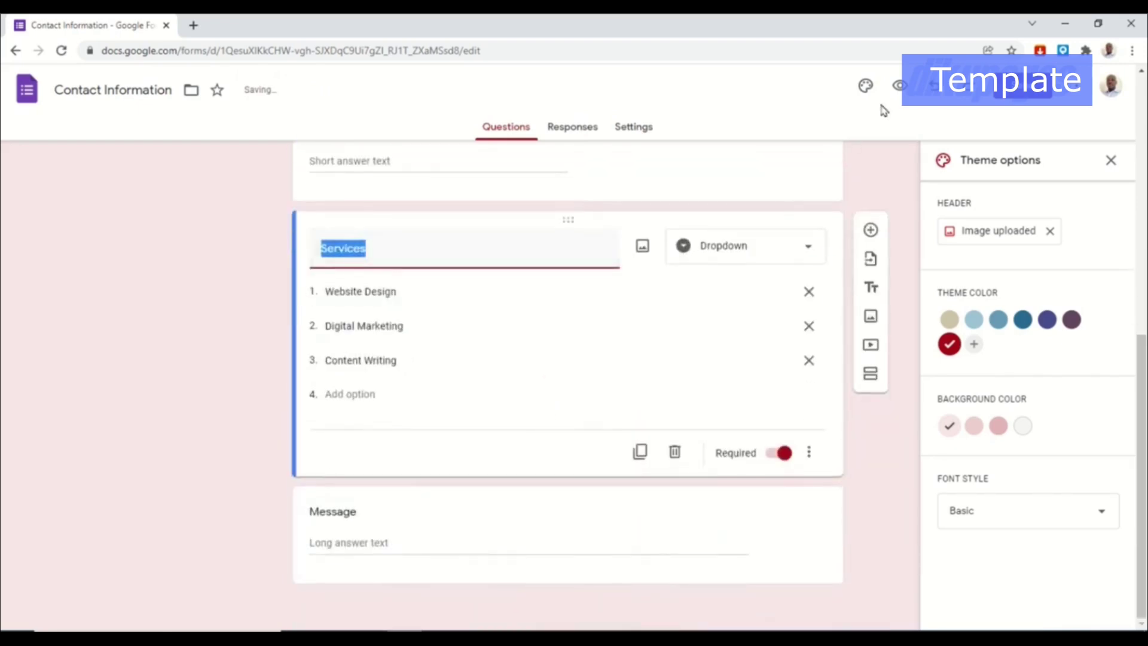
pyautogui.click(899, 86)
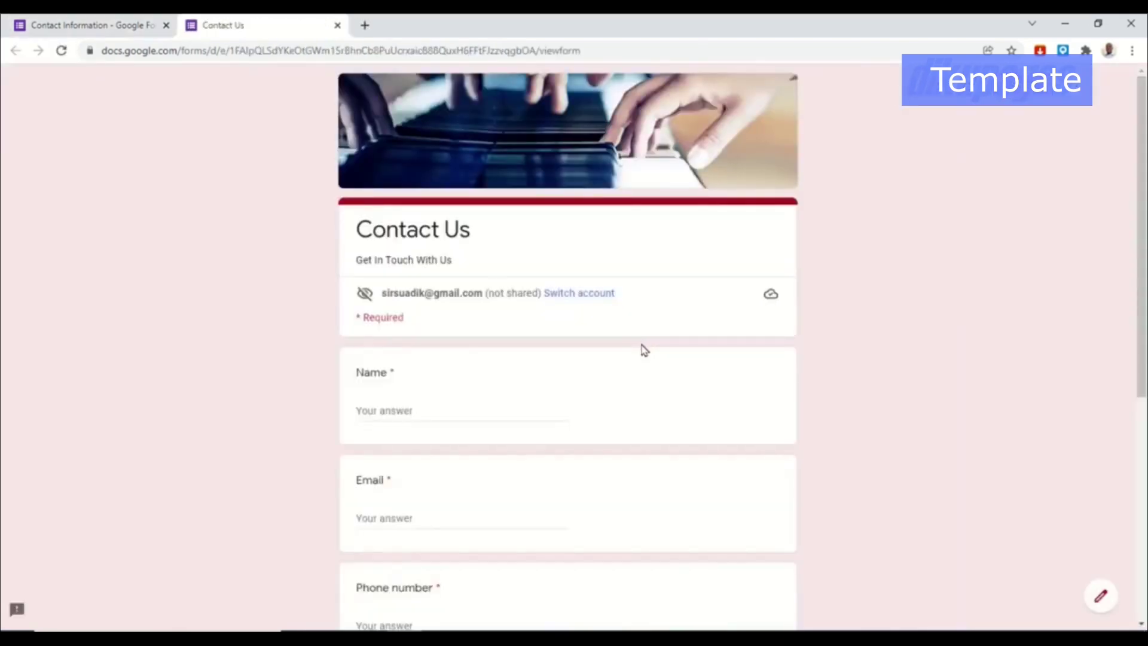
pyautogui.scroll(-6, 649, 347)
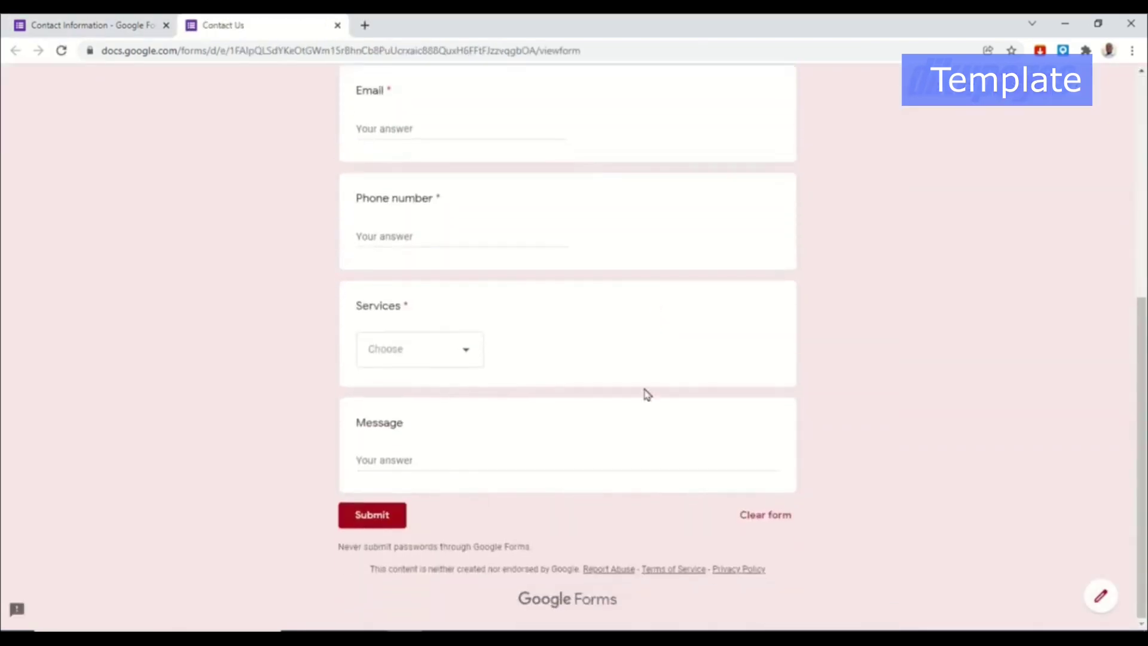
pyautogui.click(422, 366)
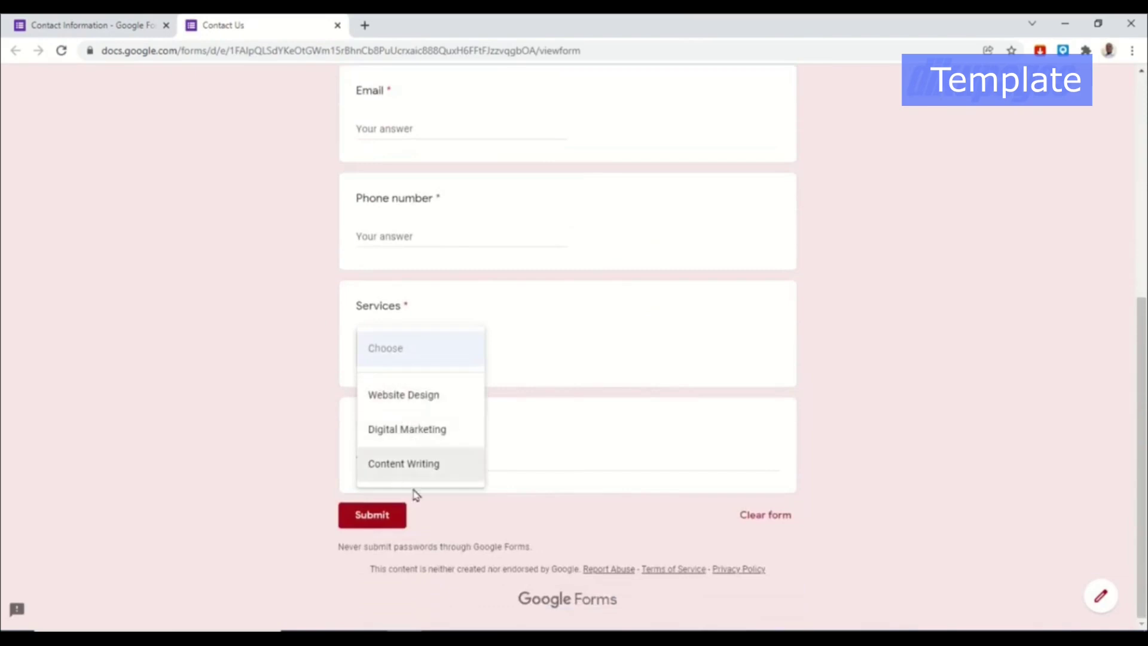
pyautogui.click(658, 458)
pyautogui.click(337, 26)
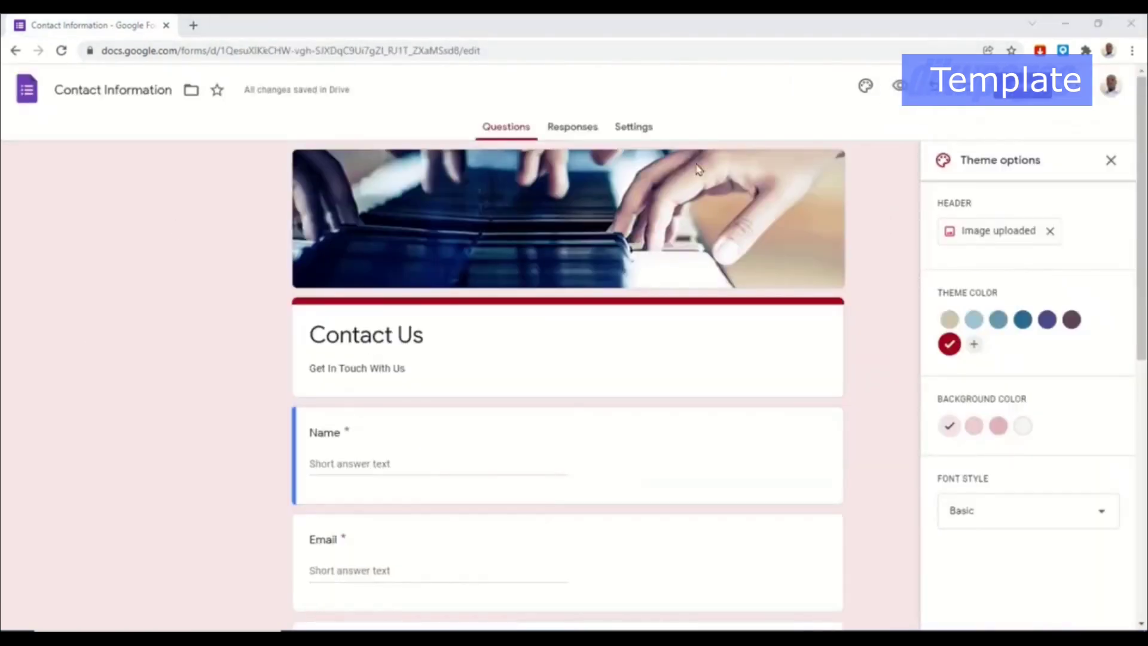
# In Settings > Responses, collect email addresses and always send responders a copy.
pyautogui.click(628, 129)
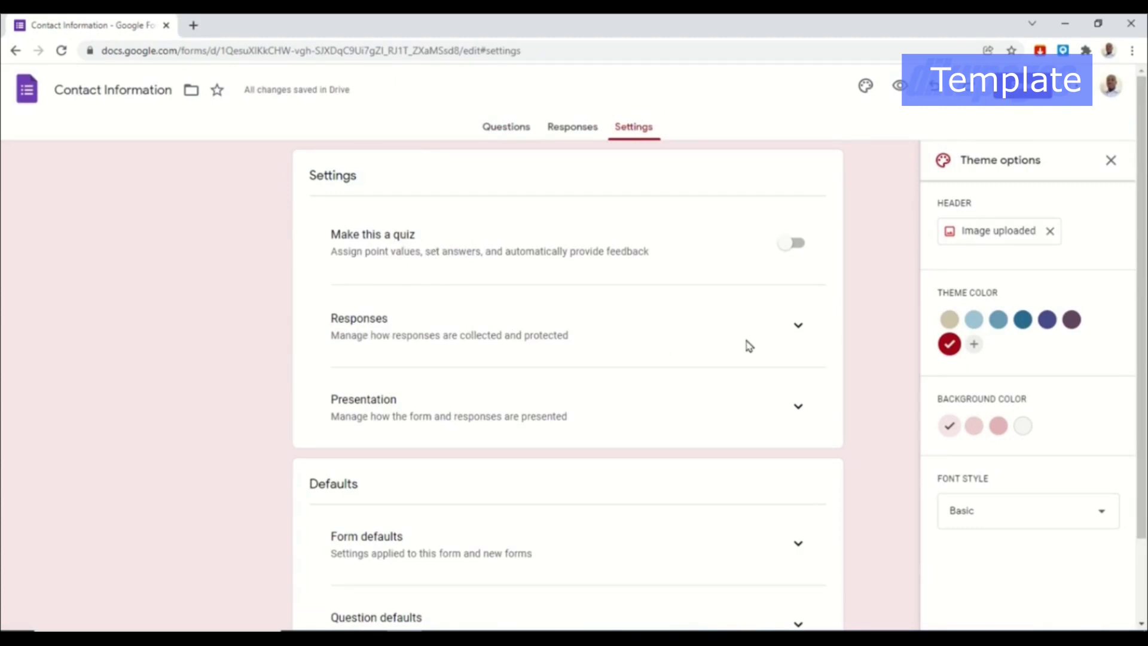
pyautogui.click(797, 327)
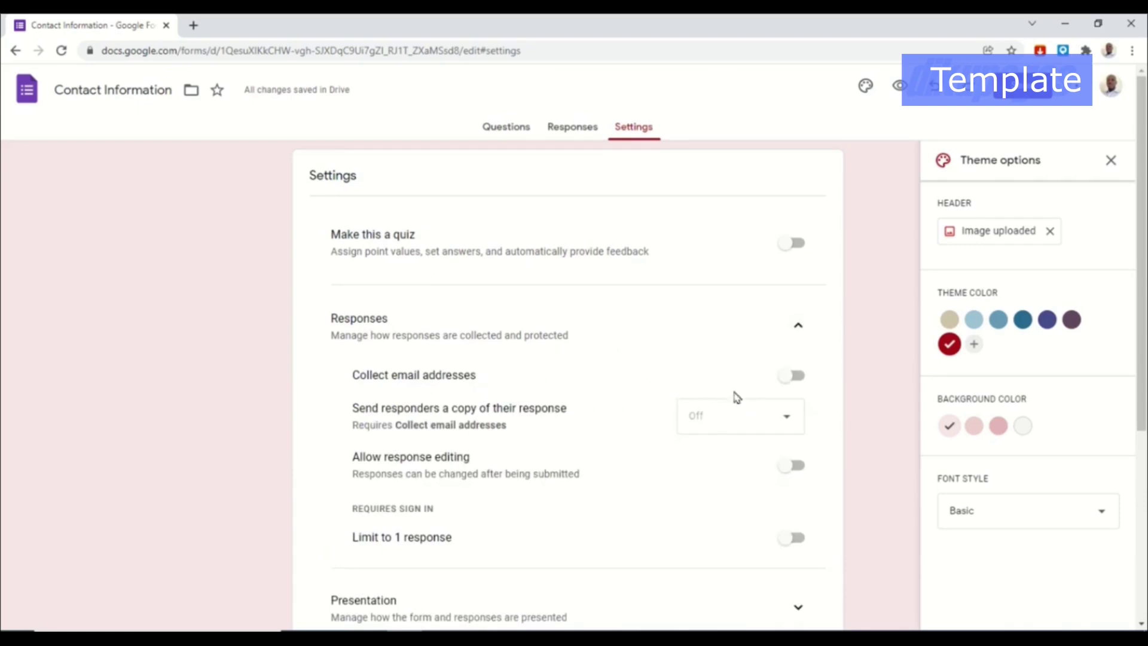
pyautogui.click(797, 377)
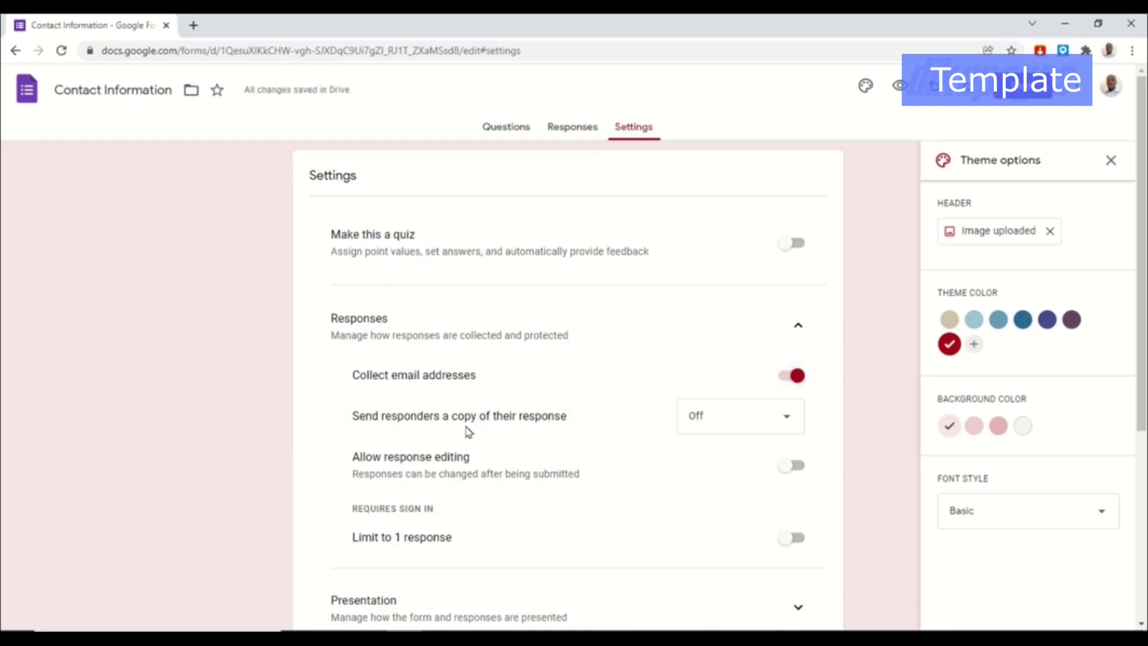
pyautogui.click(754, 428)
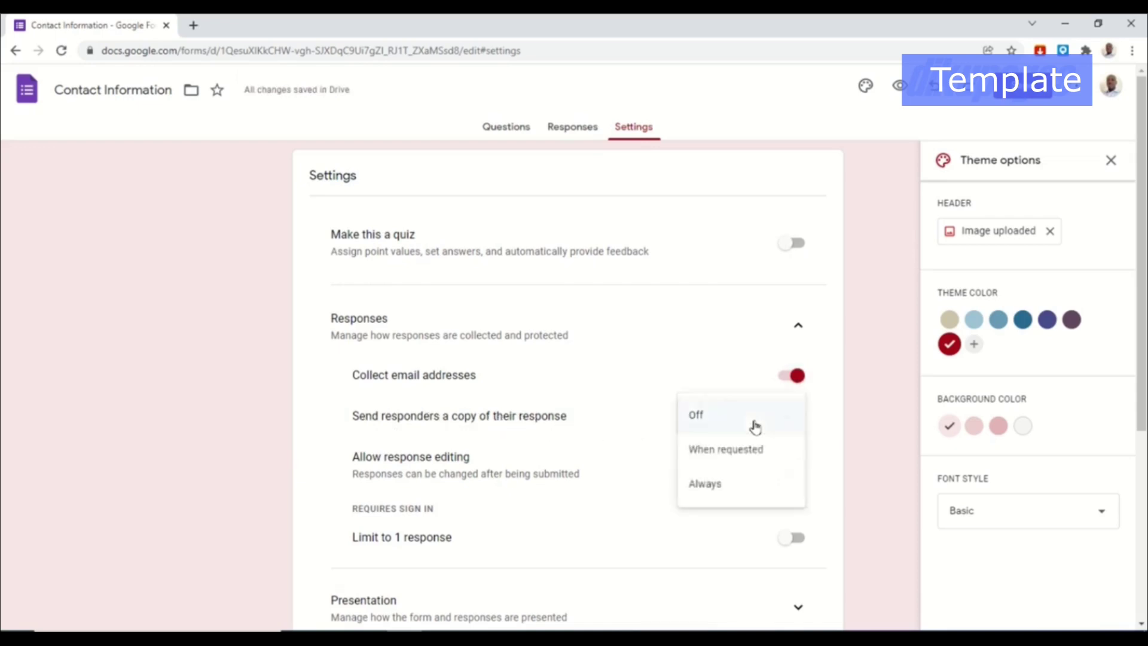
pyautogui.click(716, 456)
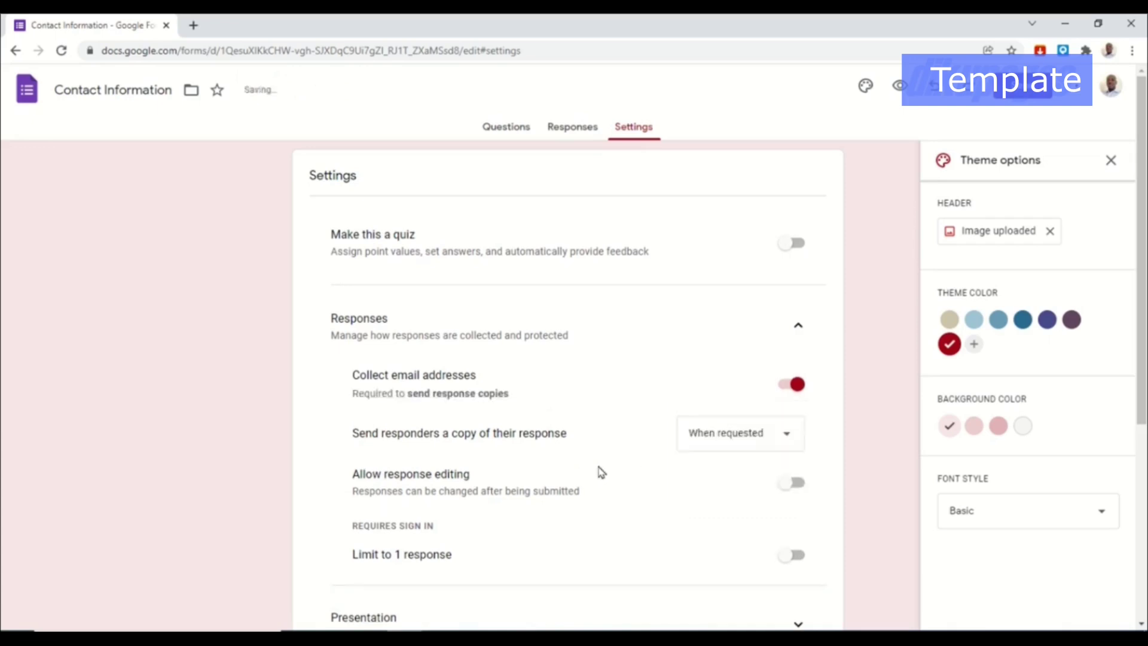
pyautogui.click(729, 440)
pyautogui.click(718, 475)
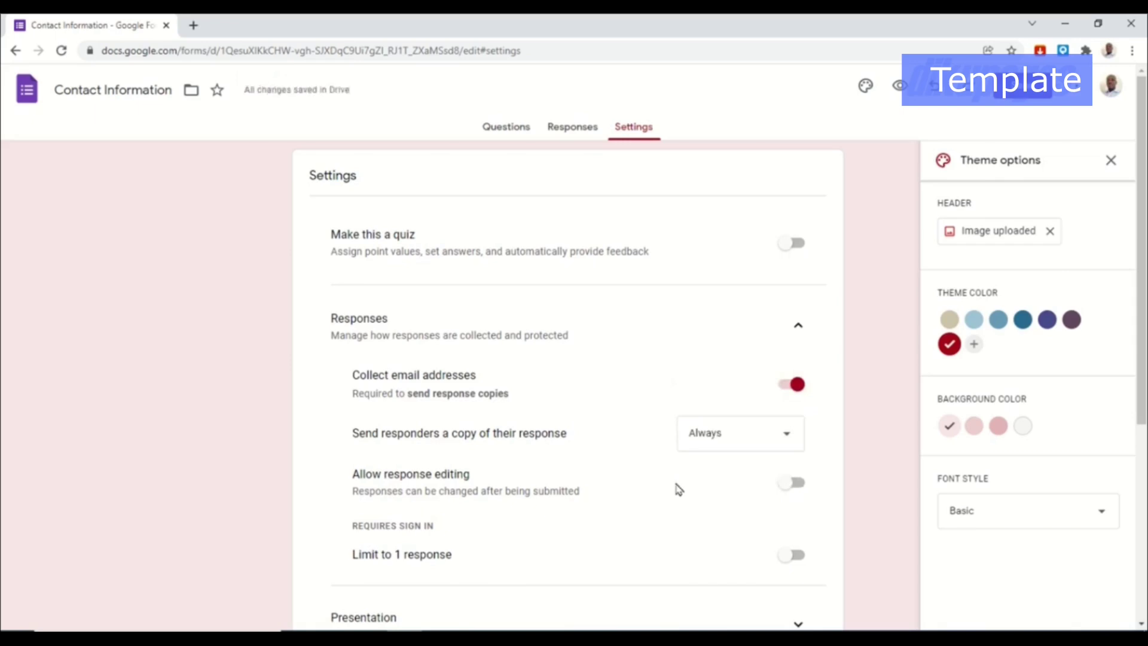
# Allow responders to edit their responses after submitting.
pyautogui.scroll(-1, 671, 502)
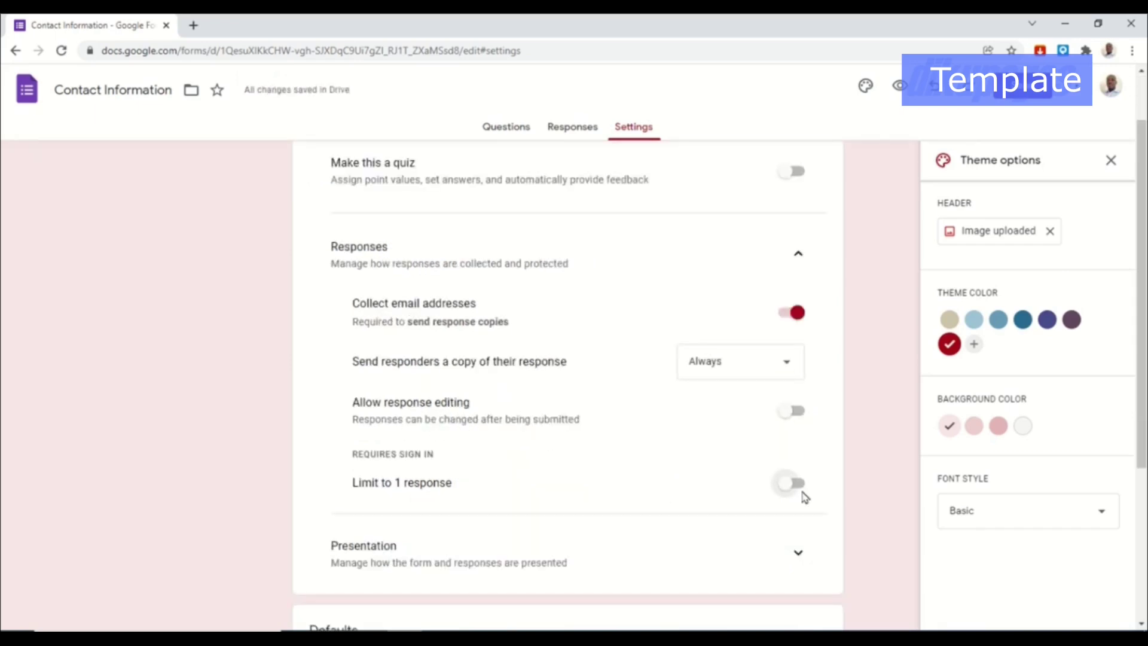
pyautogui.click(796, 412)
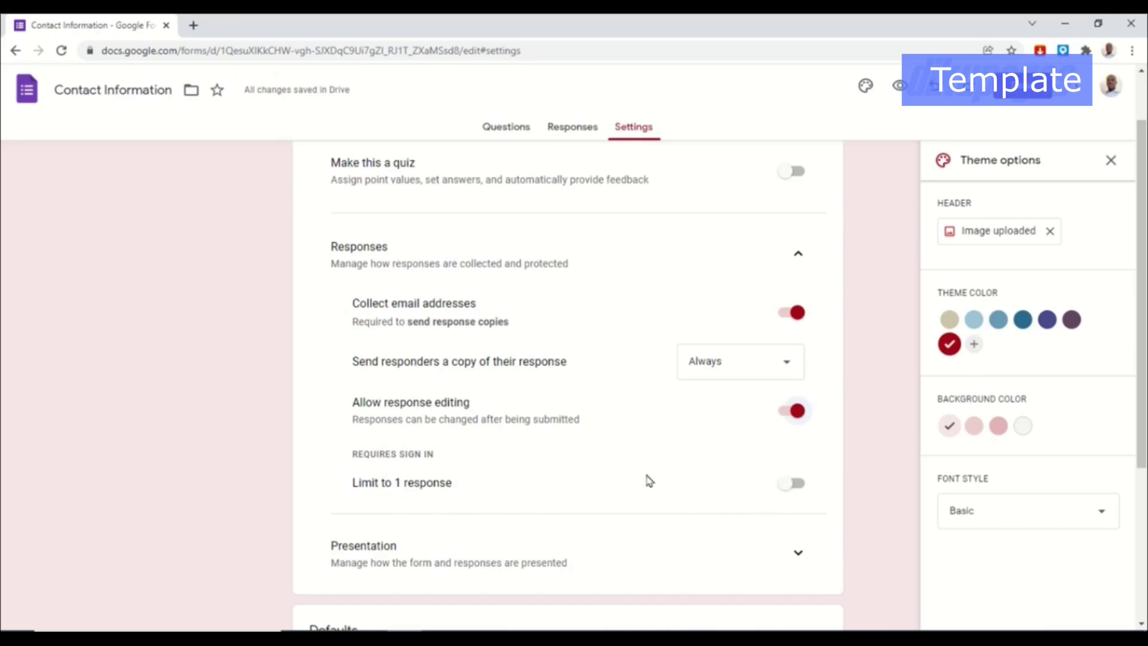
pyautogui.scroll(1, 727, 248)
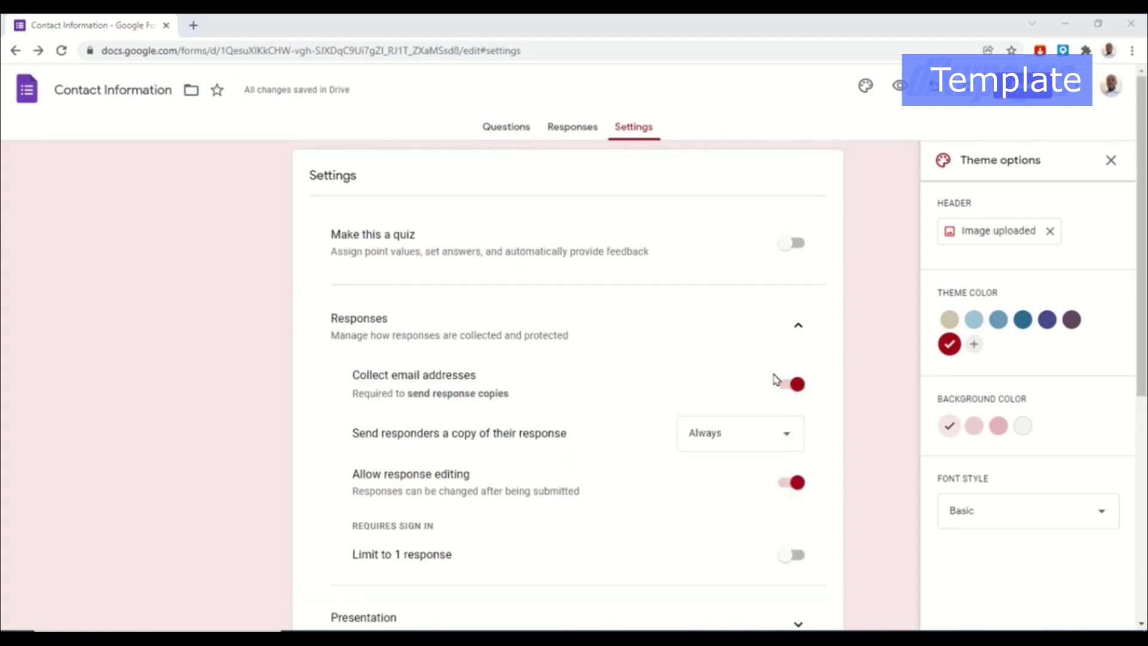
pyautogui.scroll(-2, 783, 405)
pyautogui.scroll(2, 783, 406)
pyautogui.click(787, 388)
# Check the Form and Question defaults for email collection, then return to Questions.
pyautogui.scroll(-5, 783, 395)
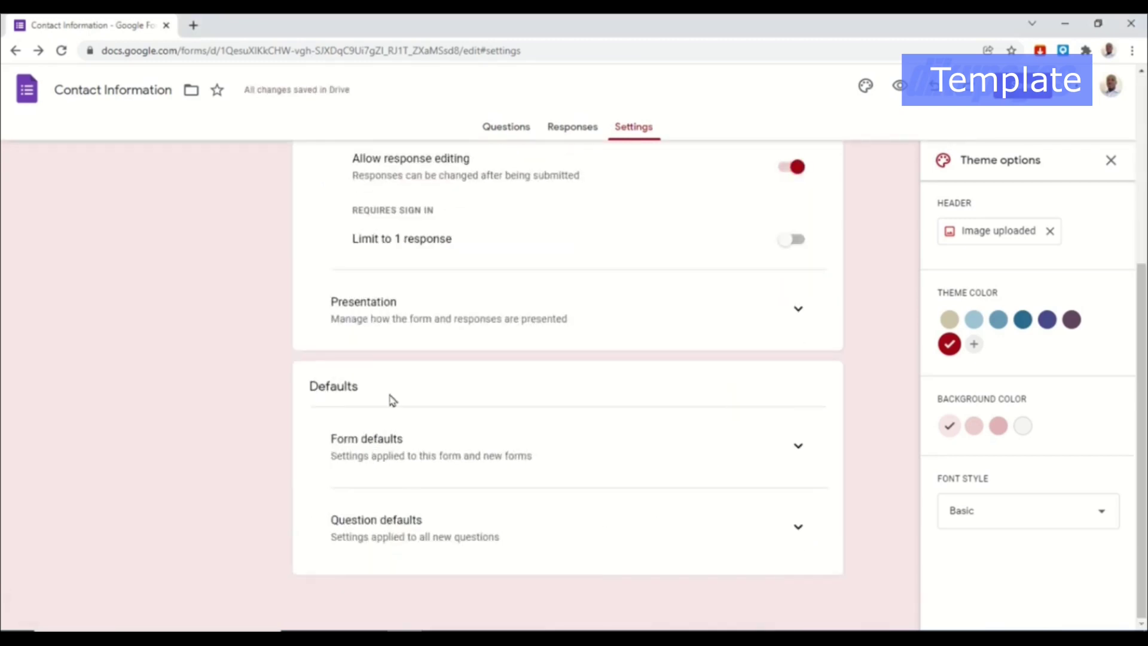
pyautogui.click(797, 455)
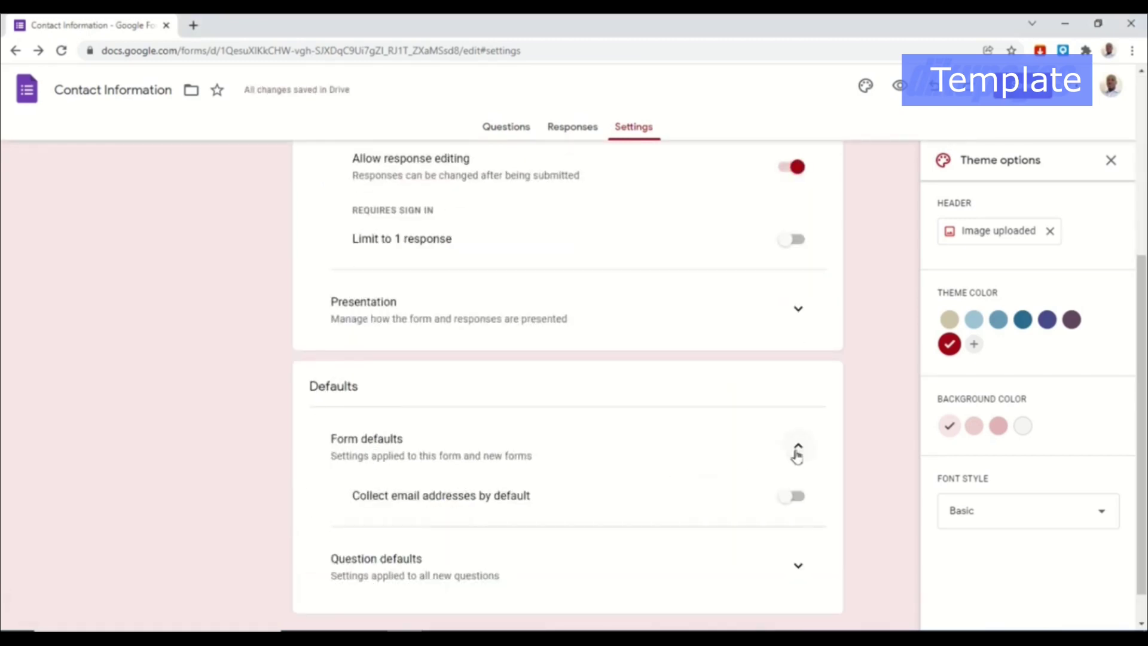
pyautogui.scroll(-1, 516, 444)
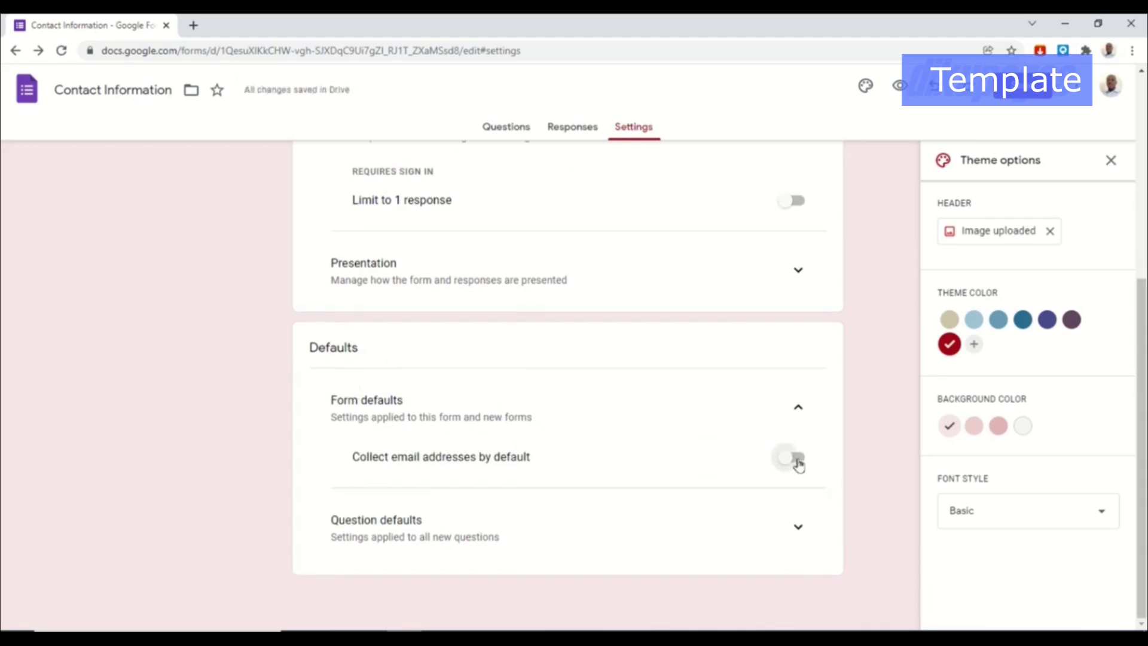
pyautogui.click(795, 458)
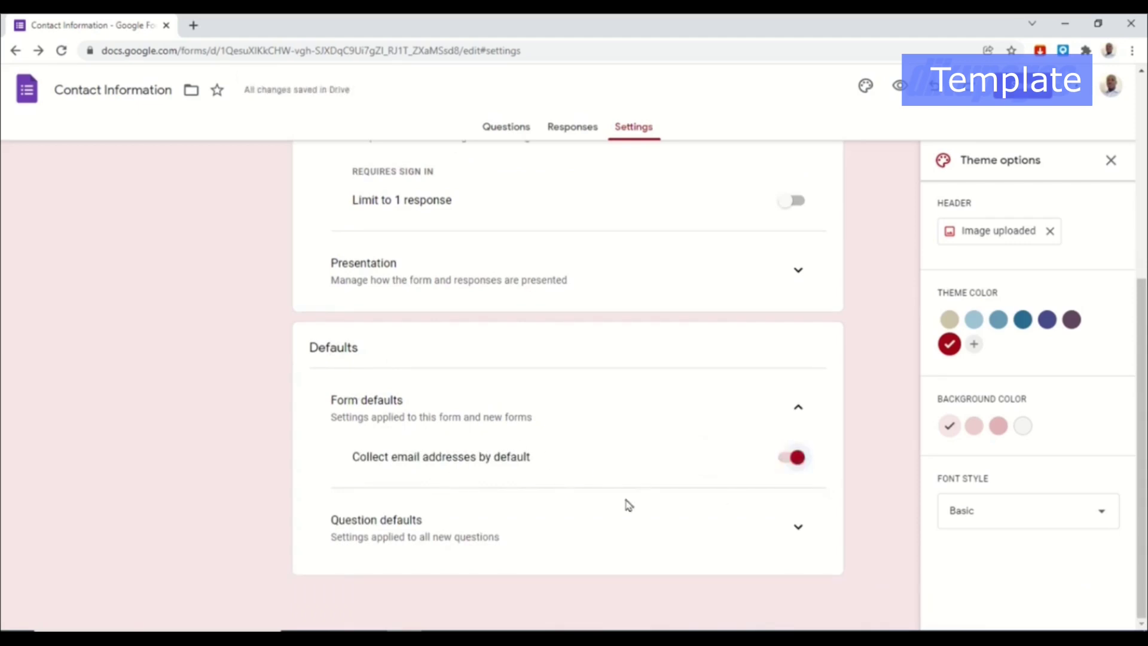
pyautogui.click(800, 529)
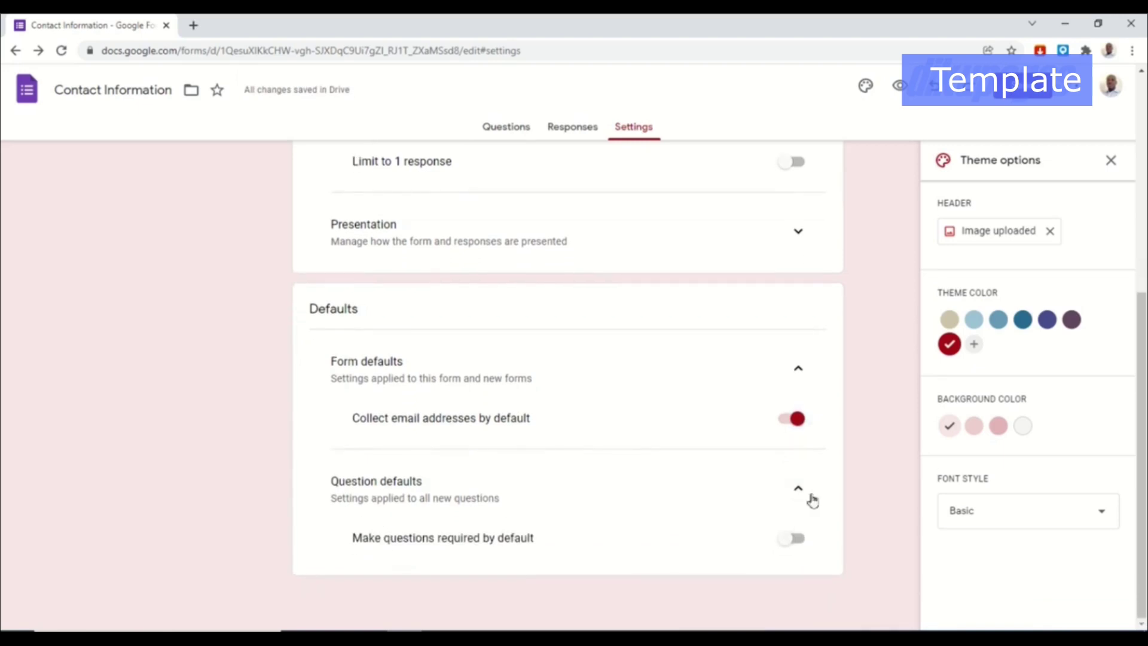
pyautogui.click(781, 420)
pyautogui.scroll(5, 640, 484)
pyautogui.press('Escape')
pyautogui.scroll(-3, 766, 436)
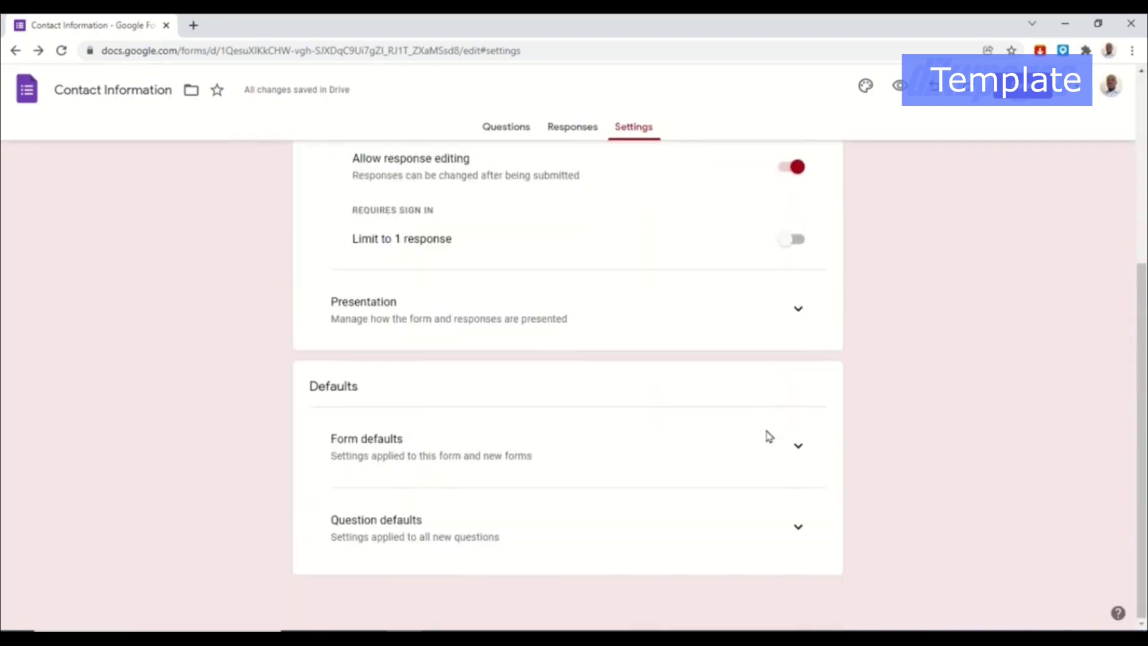
pyautogui.scroll(5, 597, 213)
pyautogui.click(507, 127)
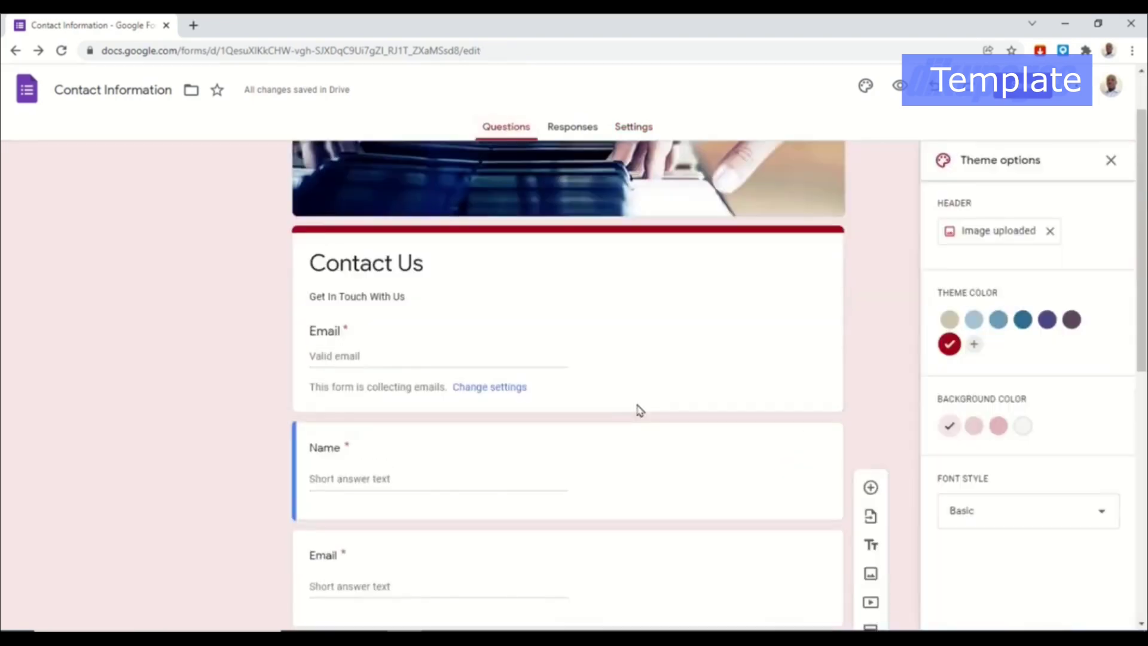
# Open Send form and select the full form link under the Link tab.
pyautogui.click(1019, 90)
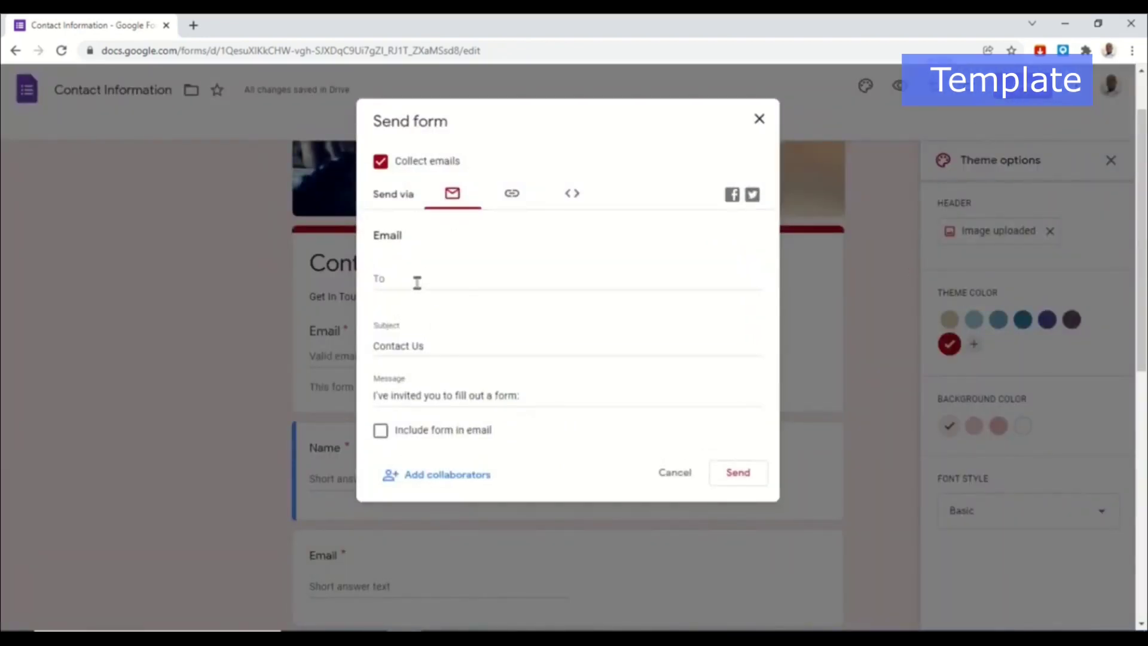
pyautogui.click(417, 283)
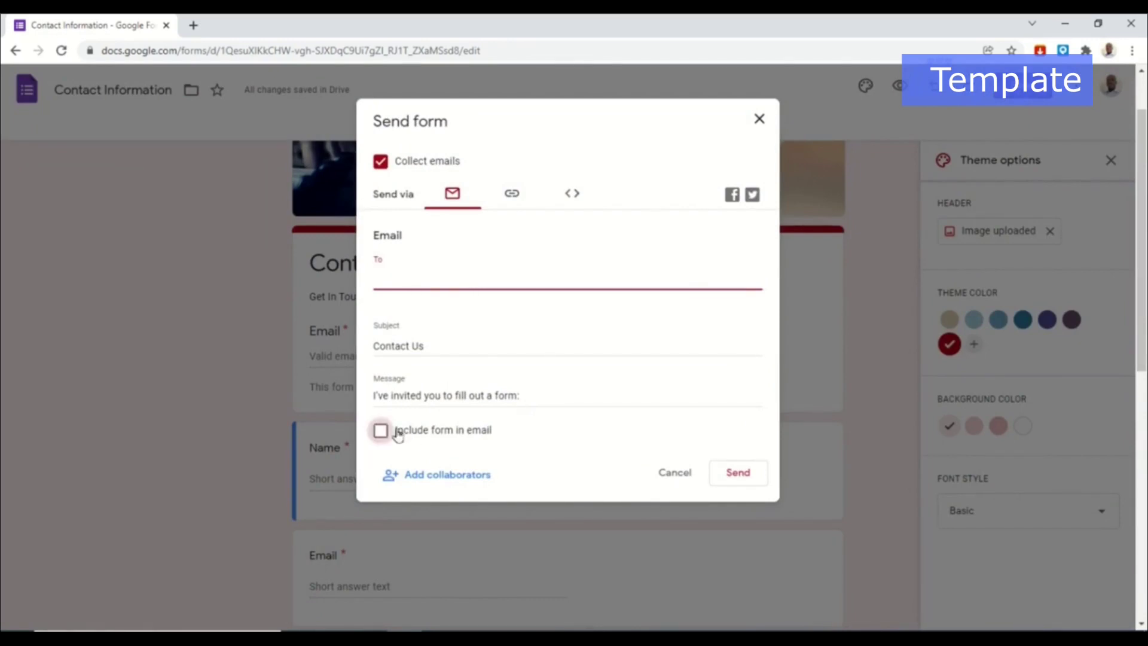
pyautogui.click(487, 426)
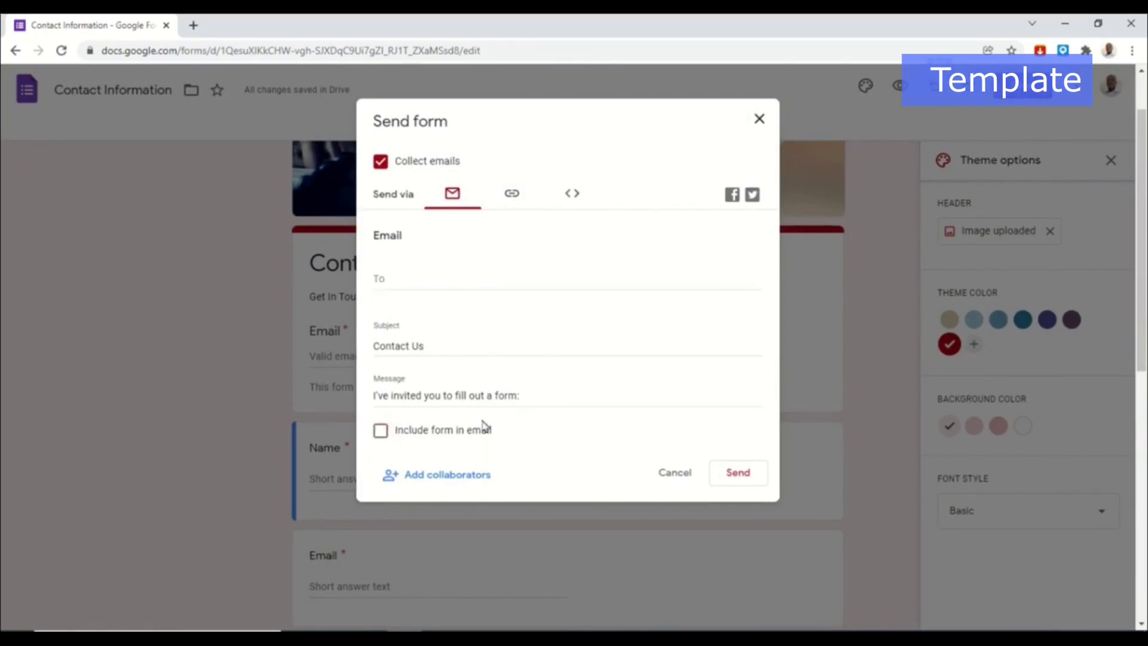
pyautogui.click(511, 196)
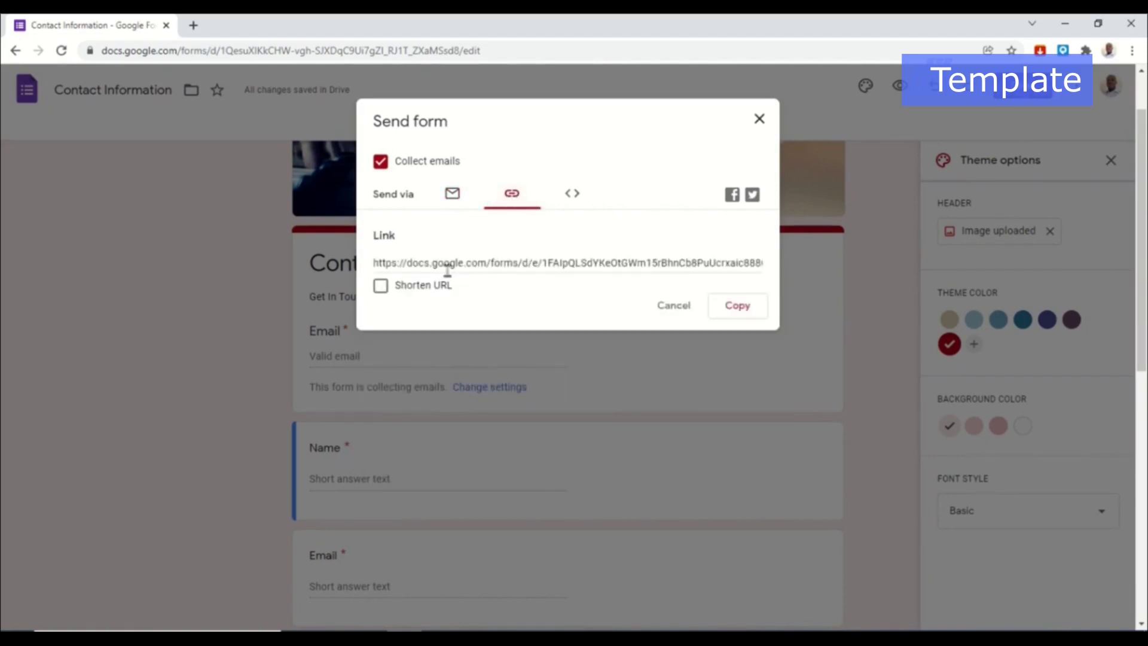
pyautogui.click(446, 267)
pyautogui.moveTo(446, 264); pyautogui.dragTo(732, 304)
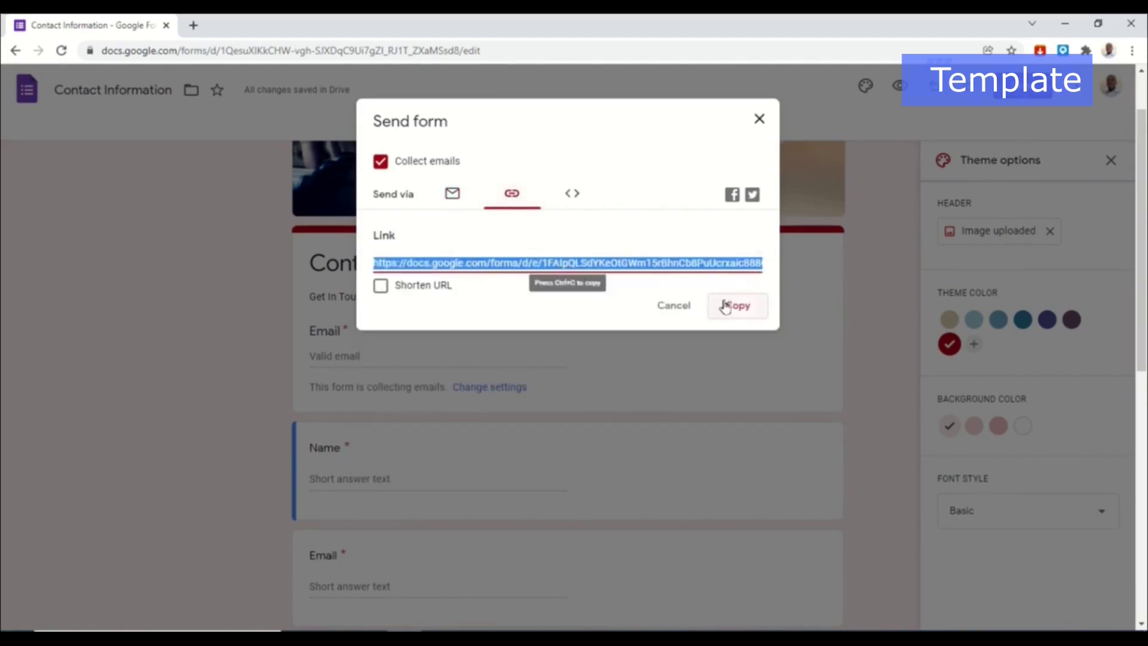
# Shorten the link to a forms.gle URL and copy it to the clipboard.
pyautogui.click(380, 286)
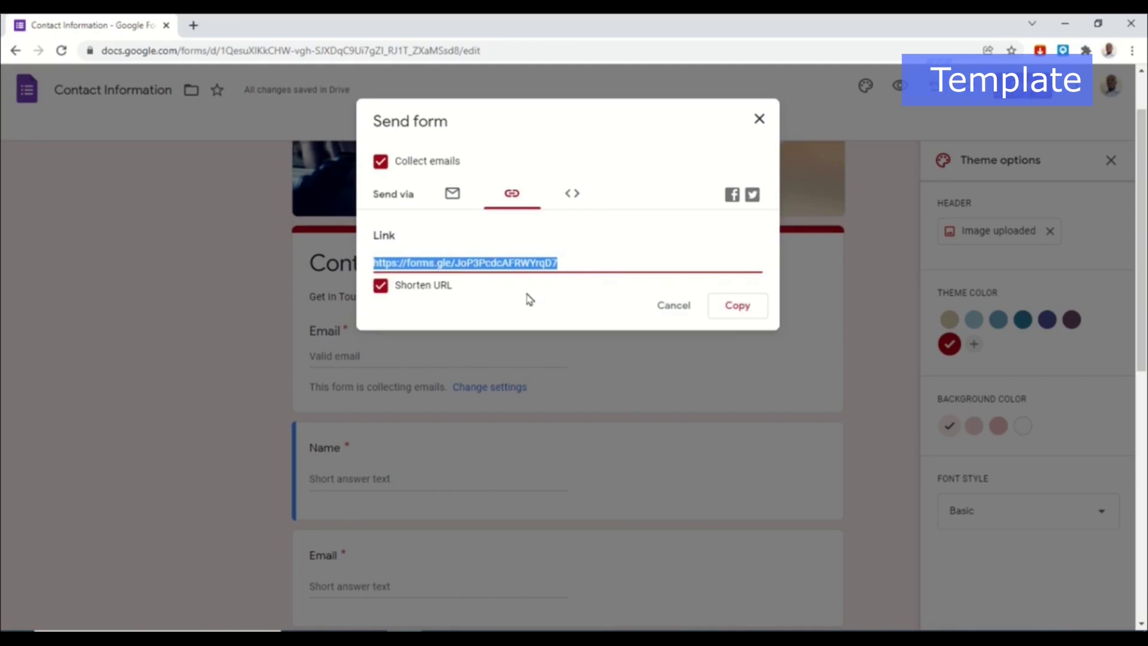
pyautogui.click(571, 196)
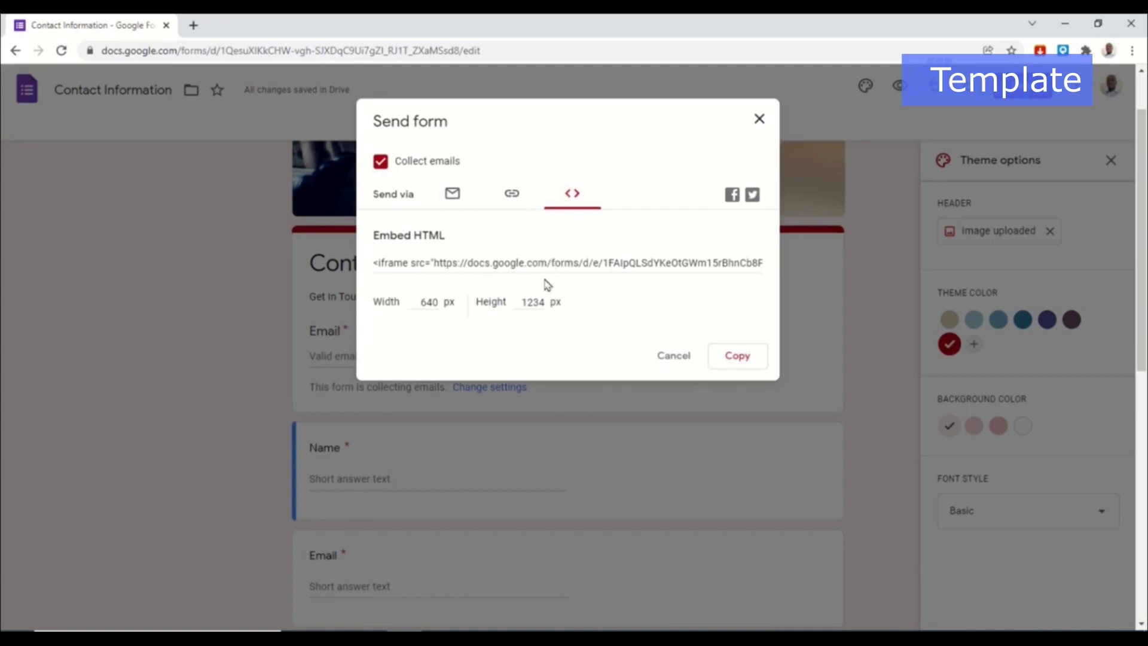
pyautogui.click(511, 198)
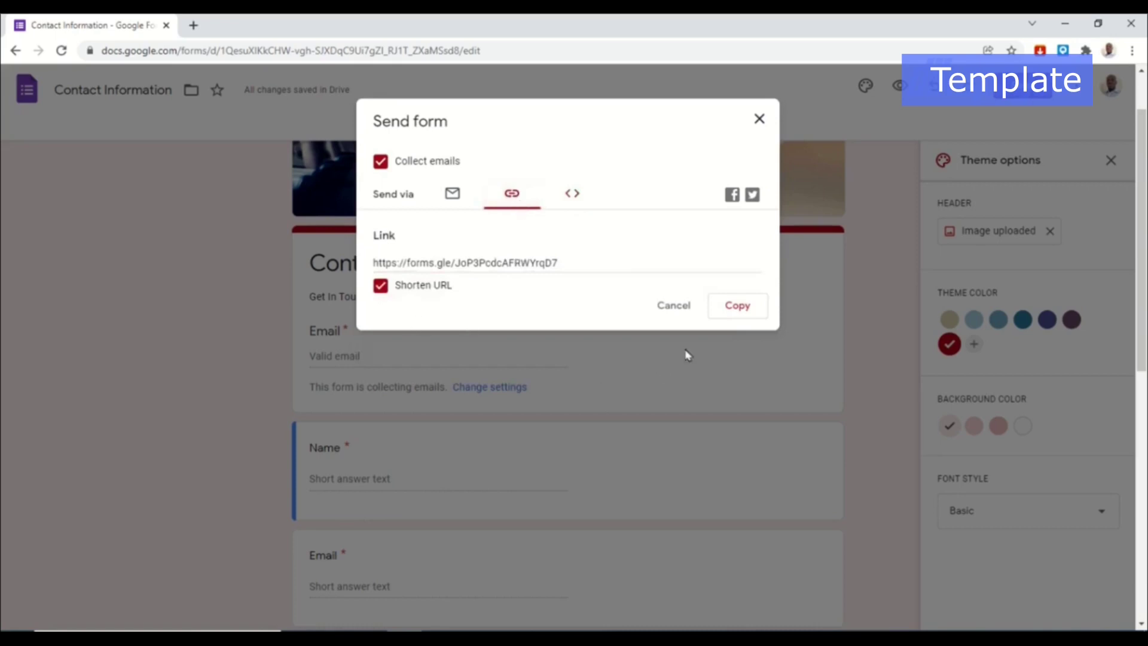
pyautogui.click(737, 308)
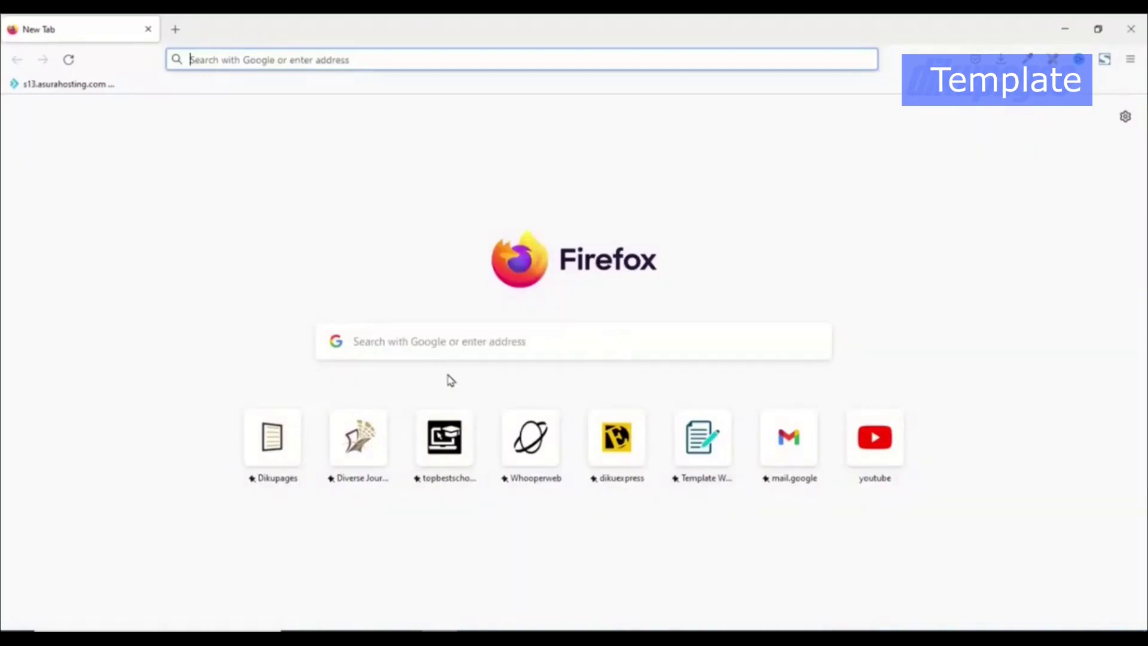
# Open the pasted short link in Firefox using a chosen account.
pyautogui.hotkey('ctrl', 'v')
pyautogui.press('Return')
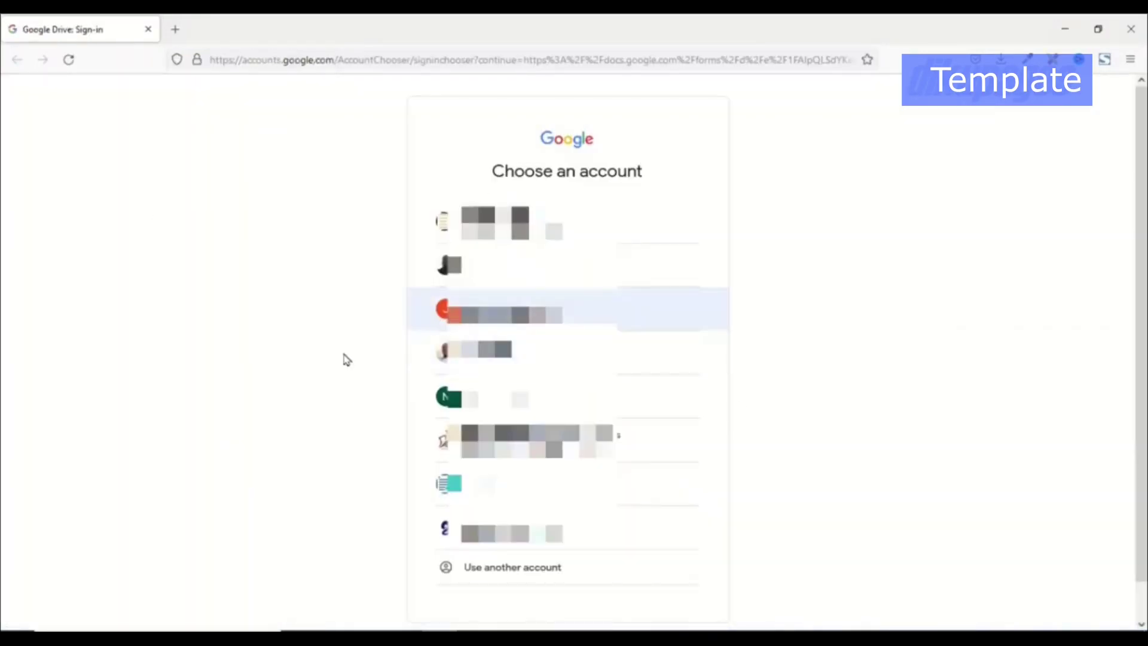
pyautogui.click(416, 340)
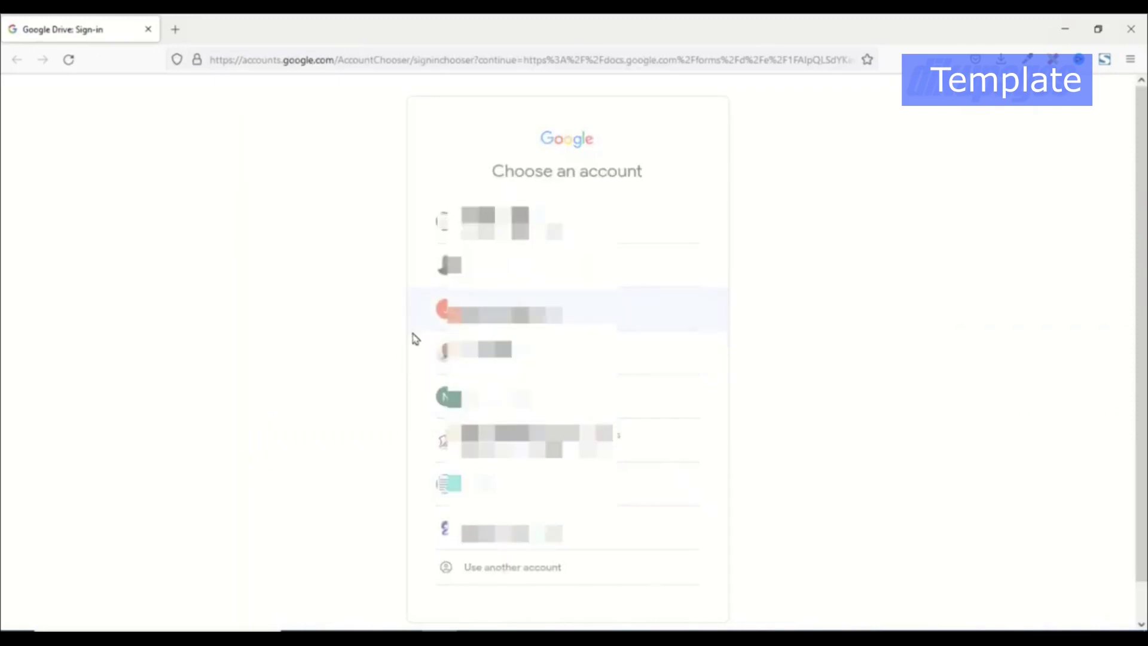
pyautogui.scroll(-10, 657, 281)
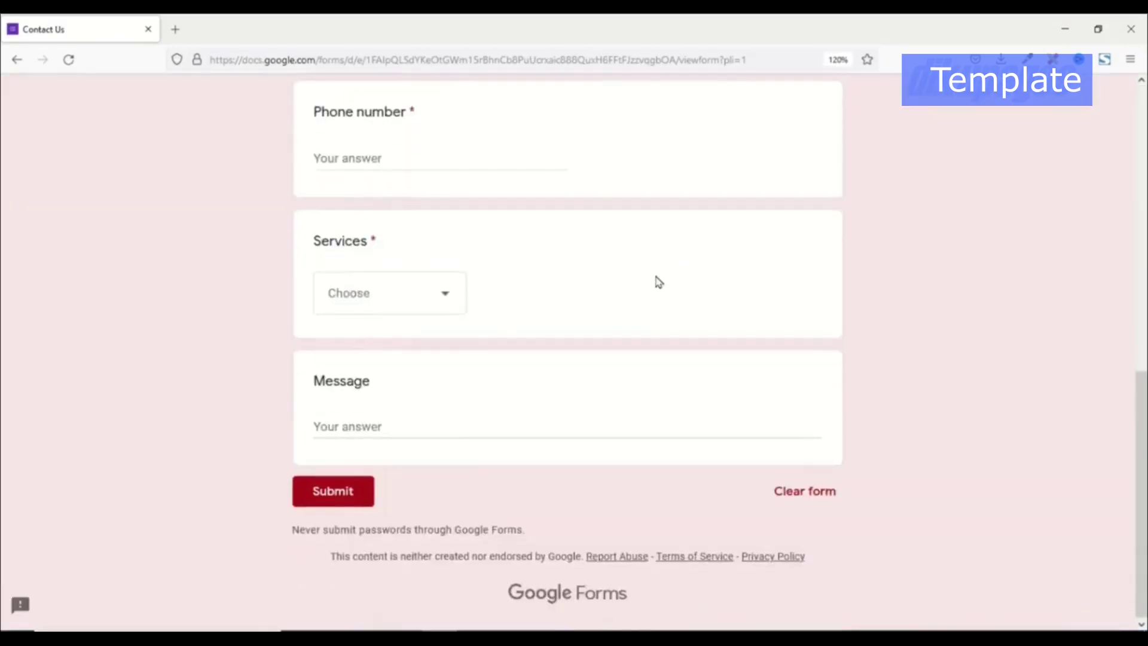
pyautogui.scroll(10, 658, 282)
pyautogui.scroll(-4, 458, 484)
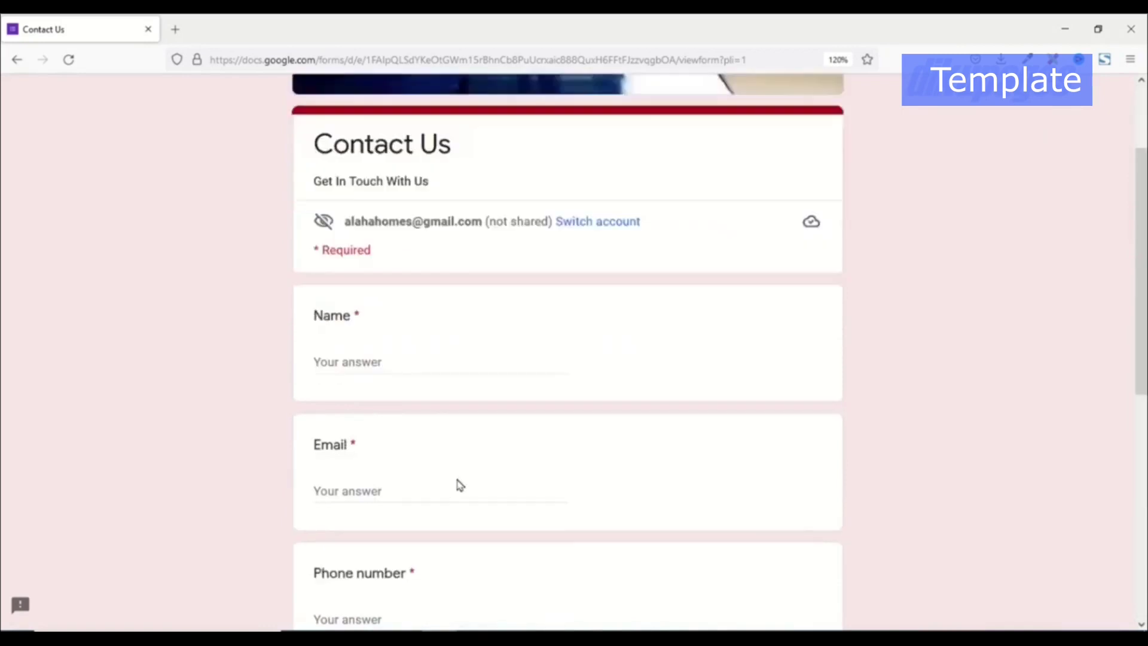
pyautogui.scroll(-2, 383, 197)
# Fill in a sample name, email address and phone number.
pyautogui.click(359, 123)
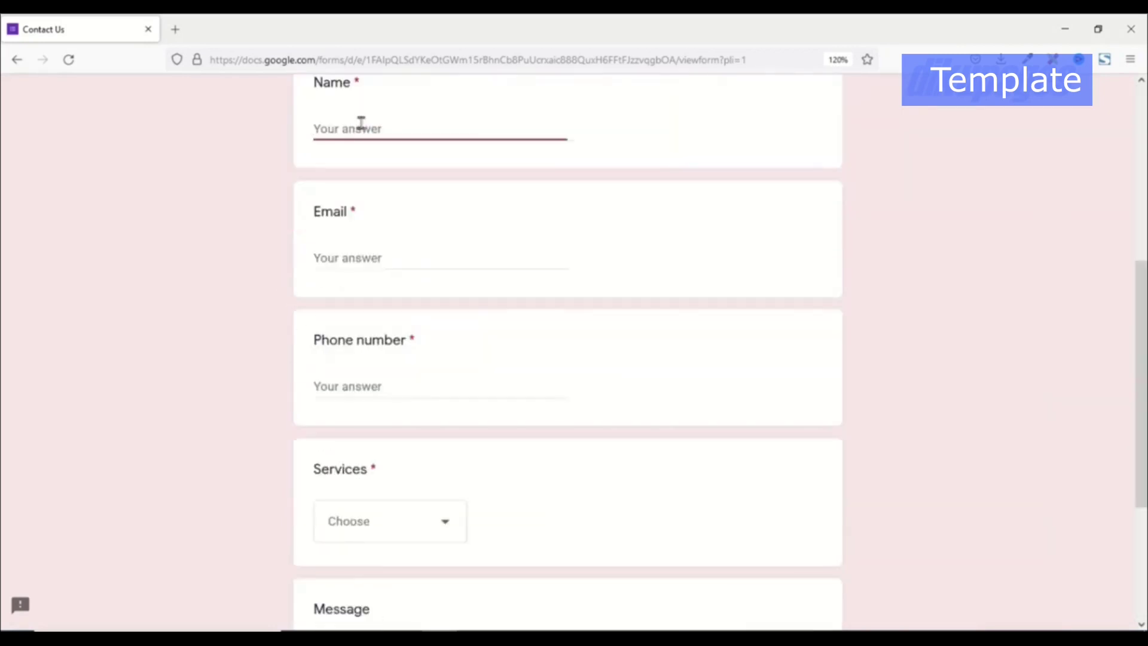
pyautogui.write('John')
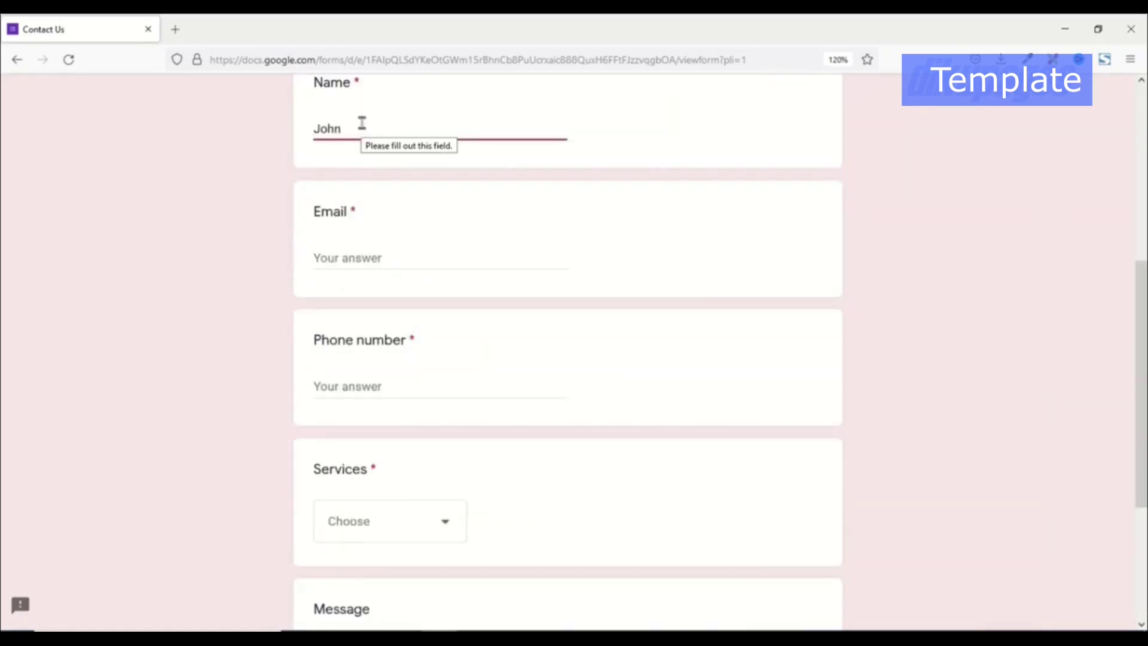
pyautogui.write(' Doe')
pyautogui.press('Tab')
pyautogui.write('alh')
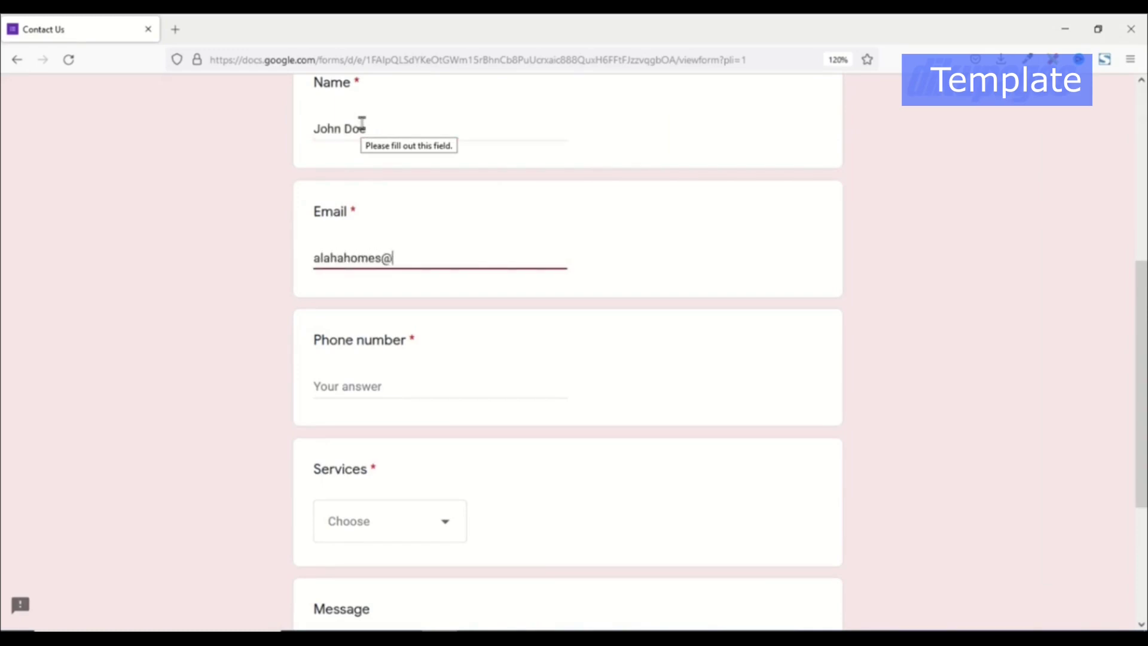
pyautogui.write('mail.com')
pyautogui.press('Tab')
pyautogui.write('12')
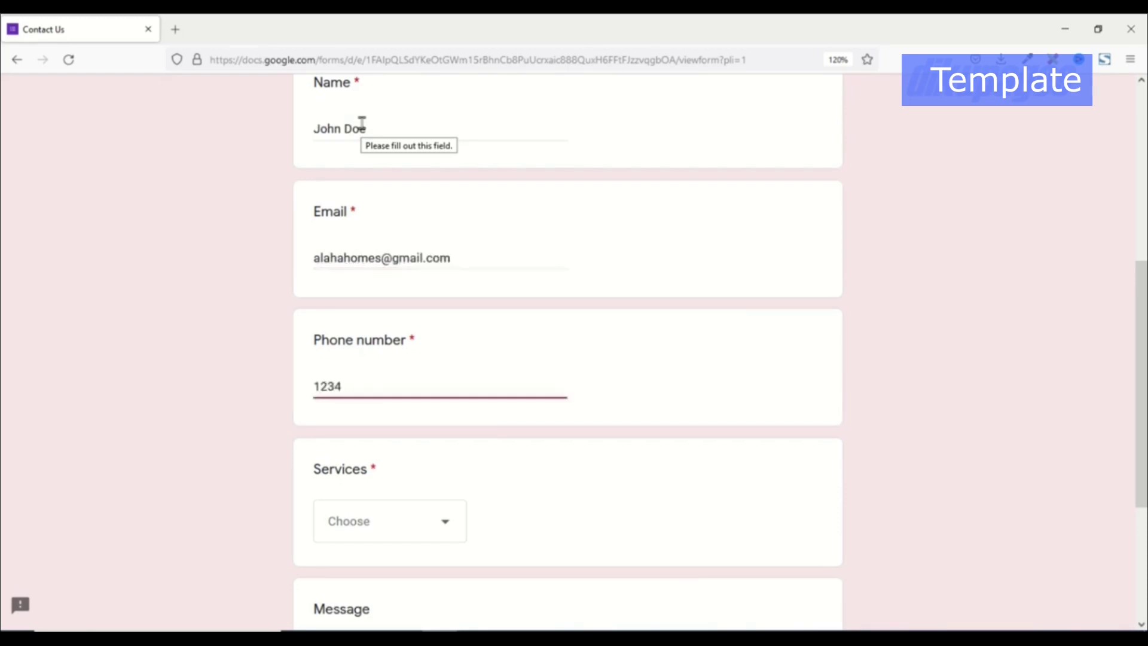
pyautogui.write('34567890')
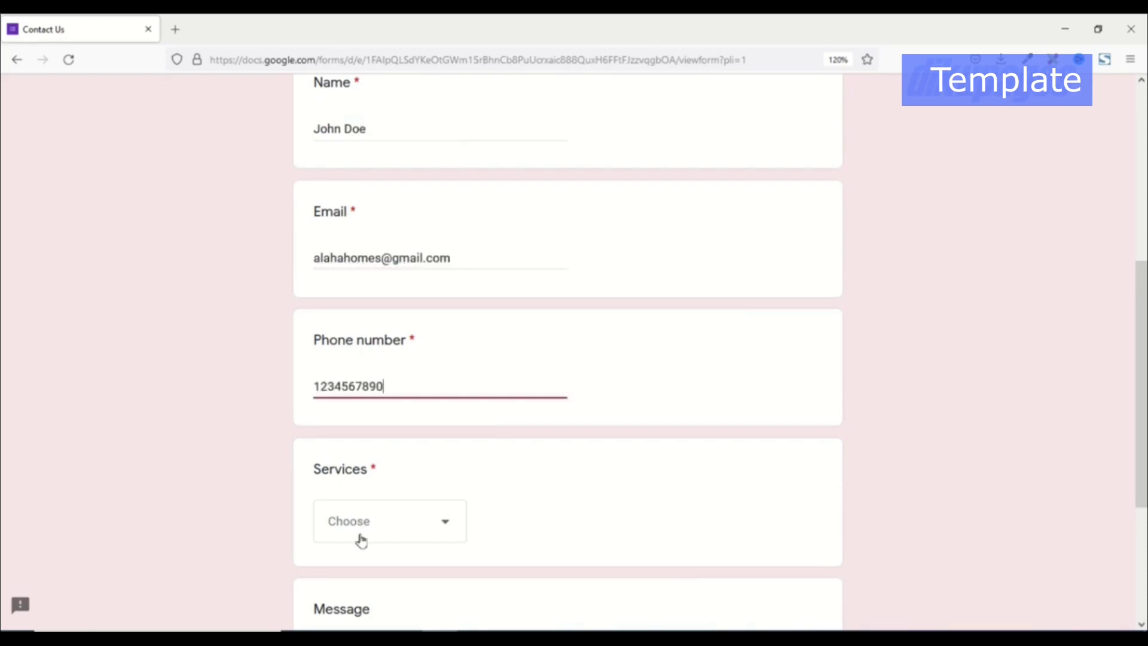
# Choose Digital Marketing as the service, paste the message, and submit the response.
pyautogui.click(359, 535)
pyautogui.click(370, 545)
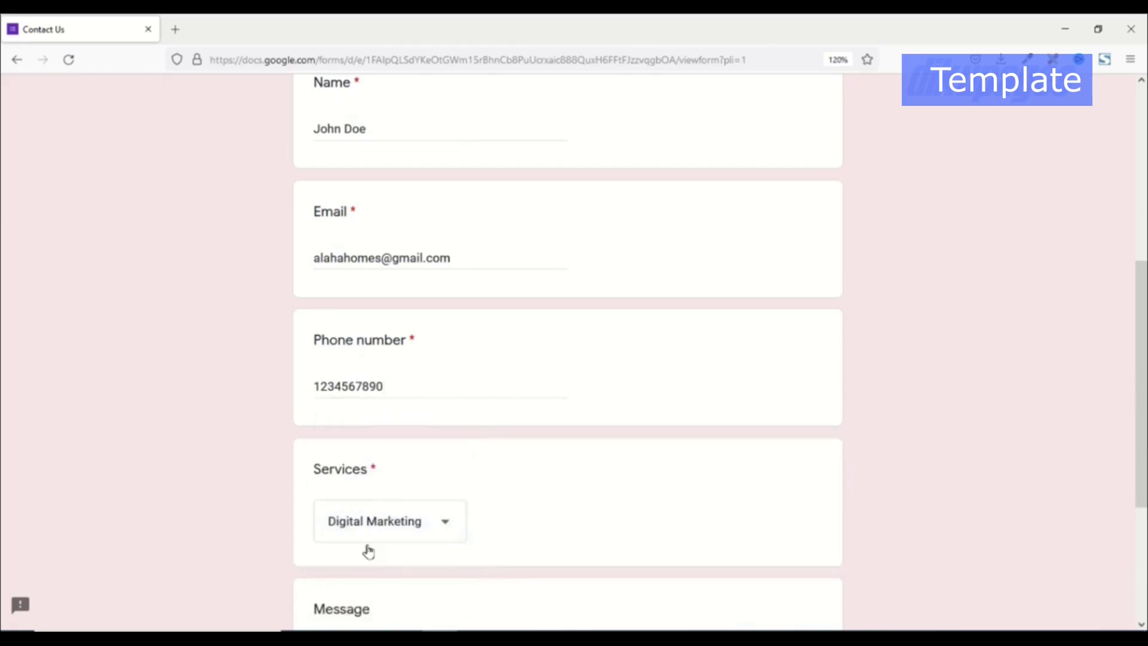
pyautogui.scroll(-4, 369, 550)
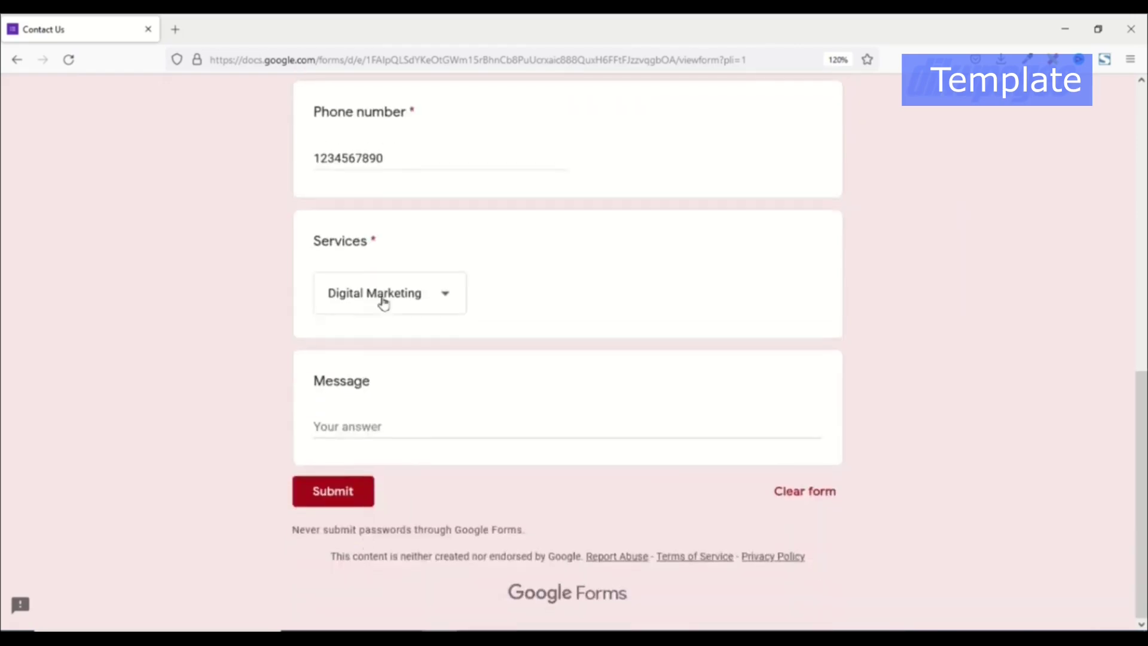
pyautogui.click(378, 428)
pyautogui.hotkey('ctrl', 'v')
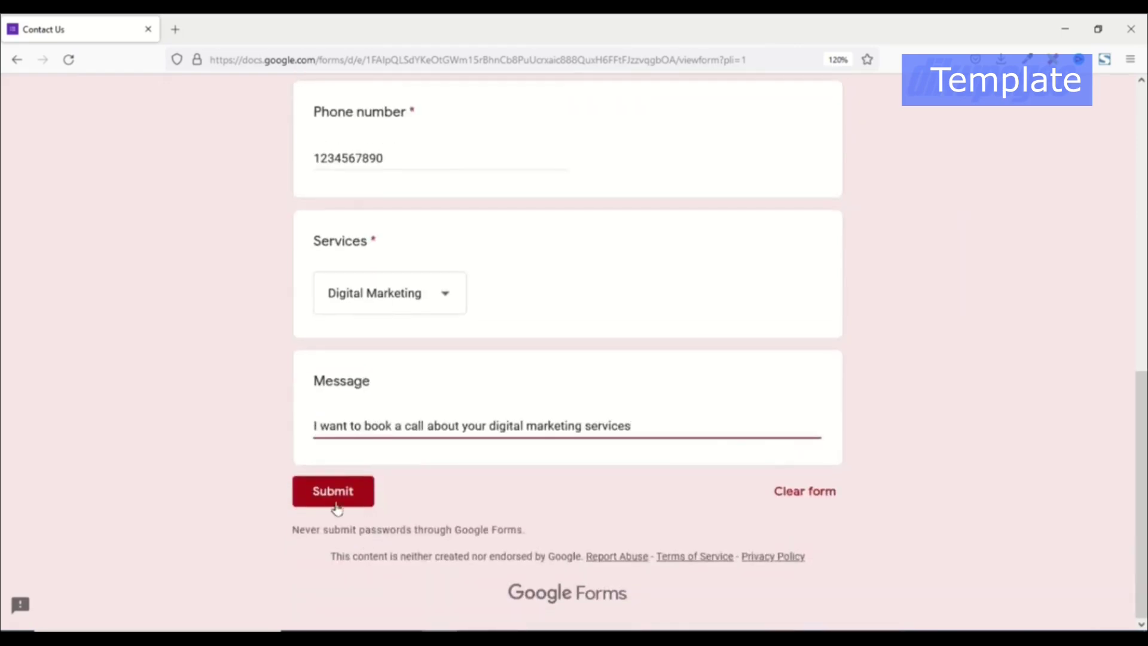
pyautogui.click(334, 507)
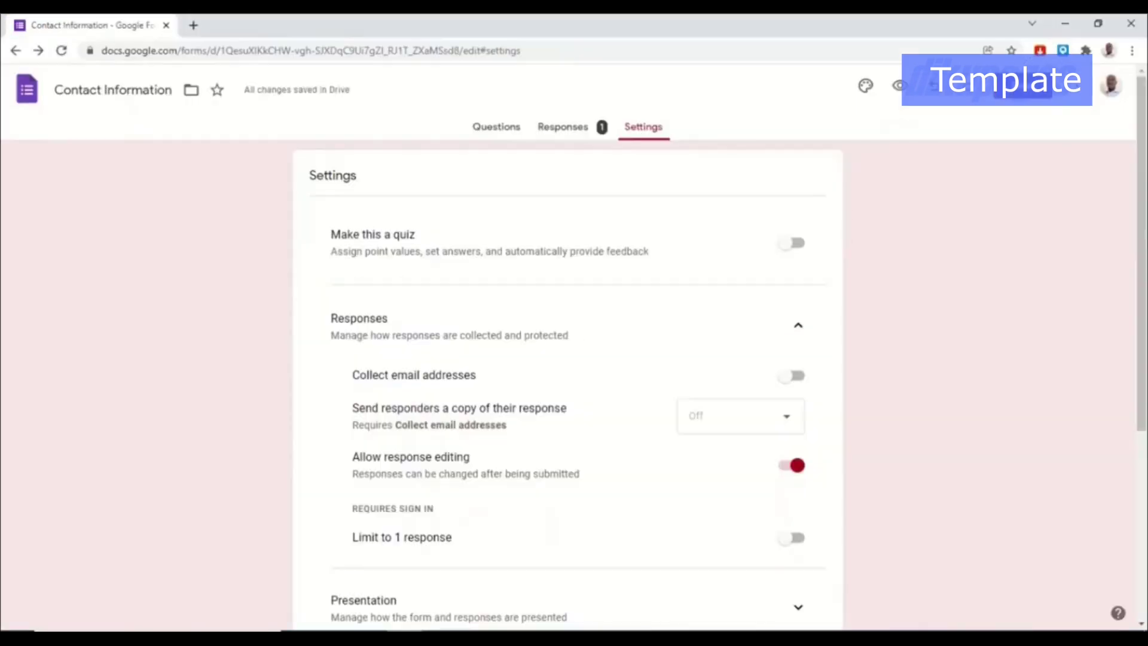
# Review the one response on the Responses tab and create a new linked spreadsheet.
pyautogui.click(559, 131)
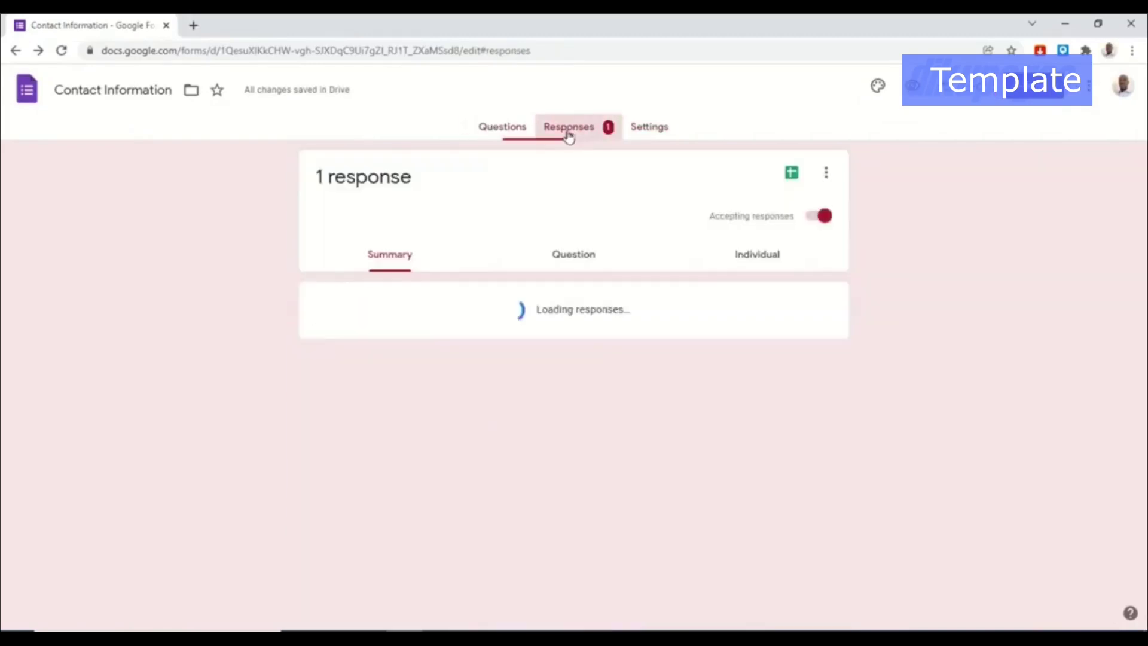
pyautogui.scroll(-7, 383, 298)
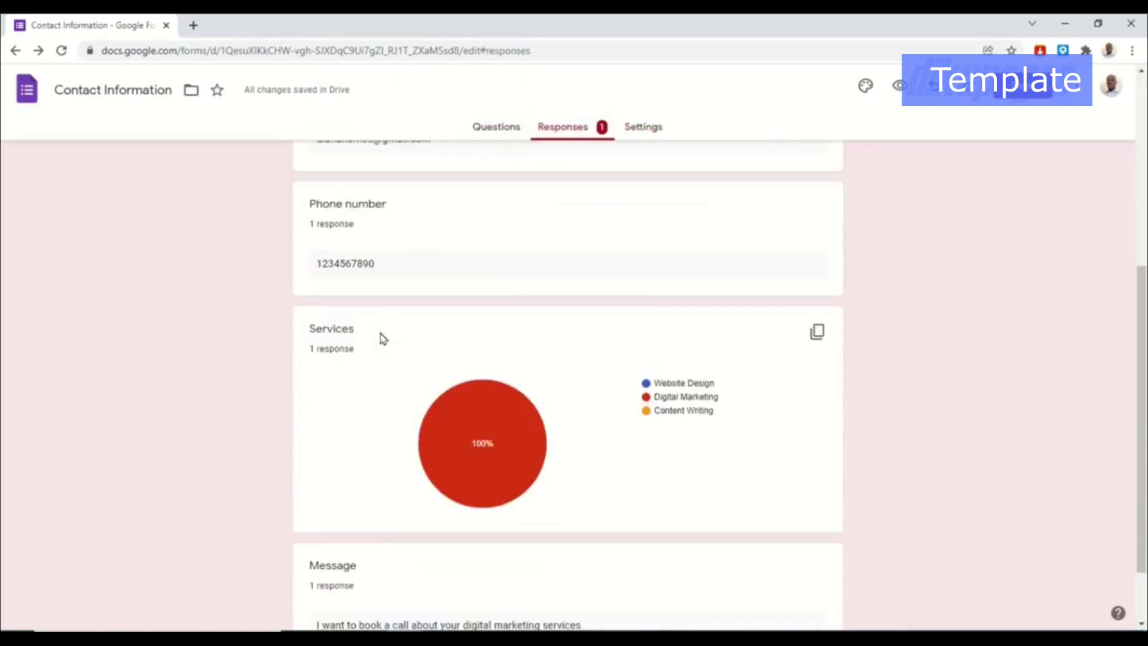
pyautogui.scroll(7, 384, 392)
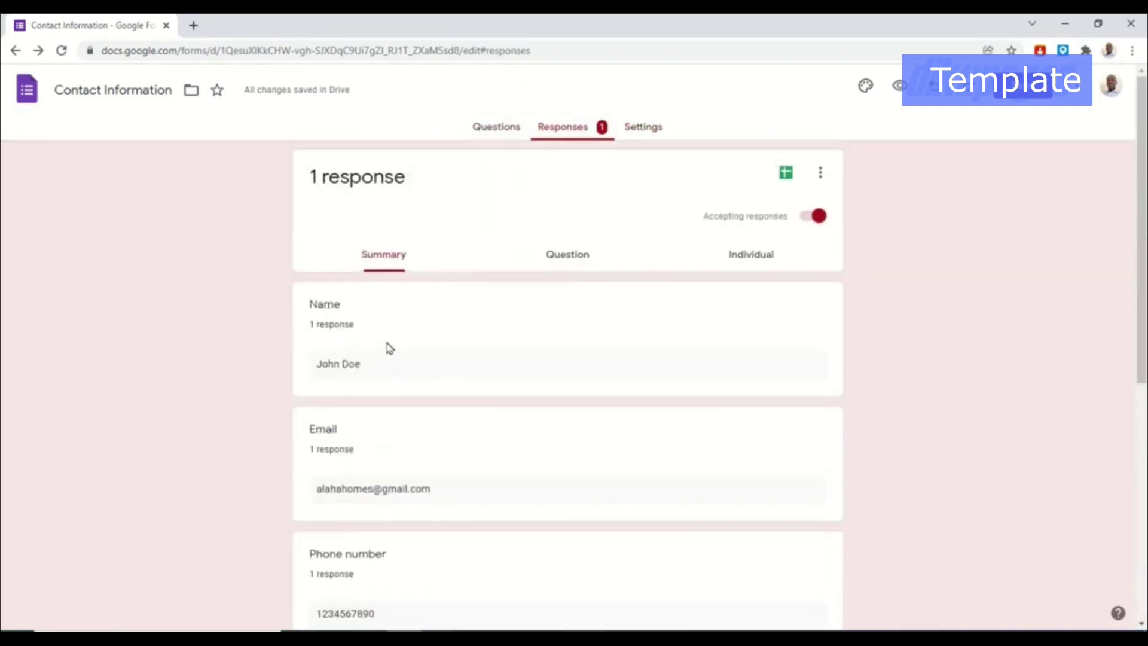
pyautogui.click(785, 174)
pyautogui.click(744, 265)
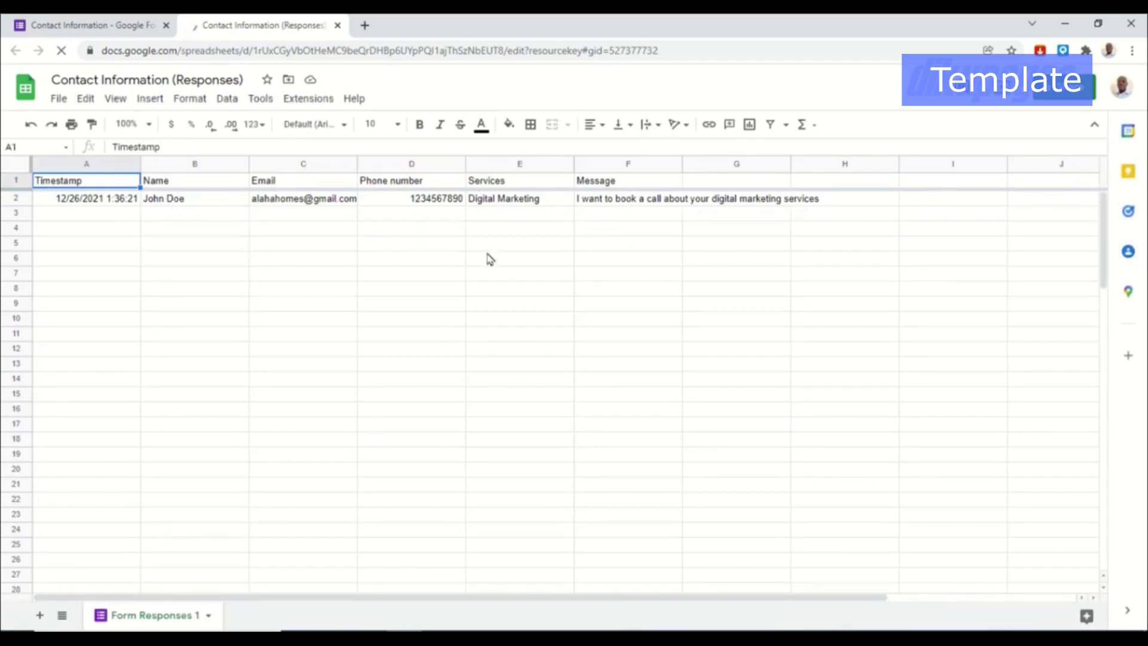
# Leave the new Contact Information (Responses) sheet and return to the form's responses.
pyautogui.click(110, 31)
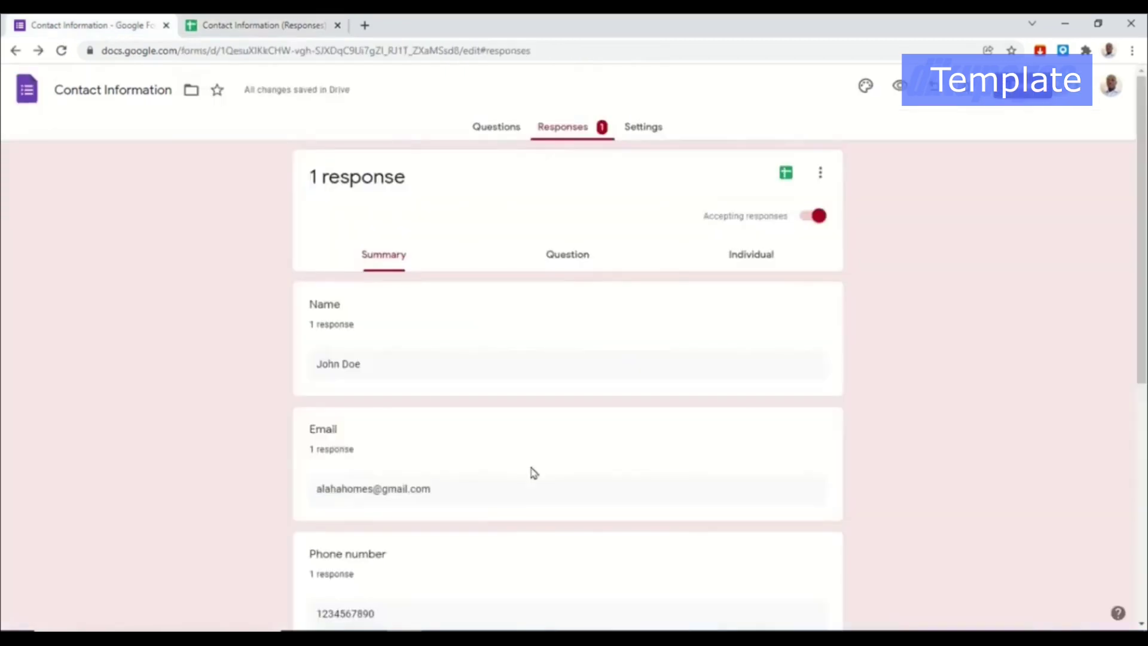